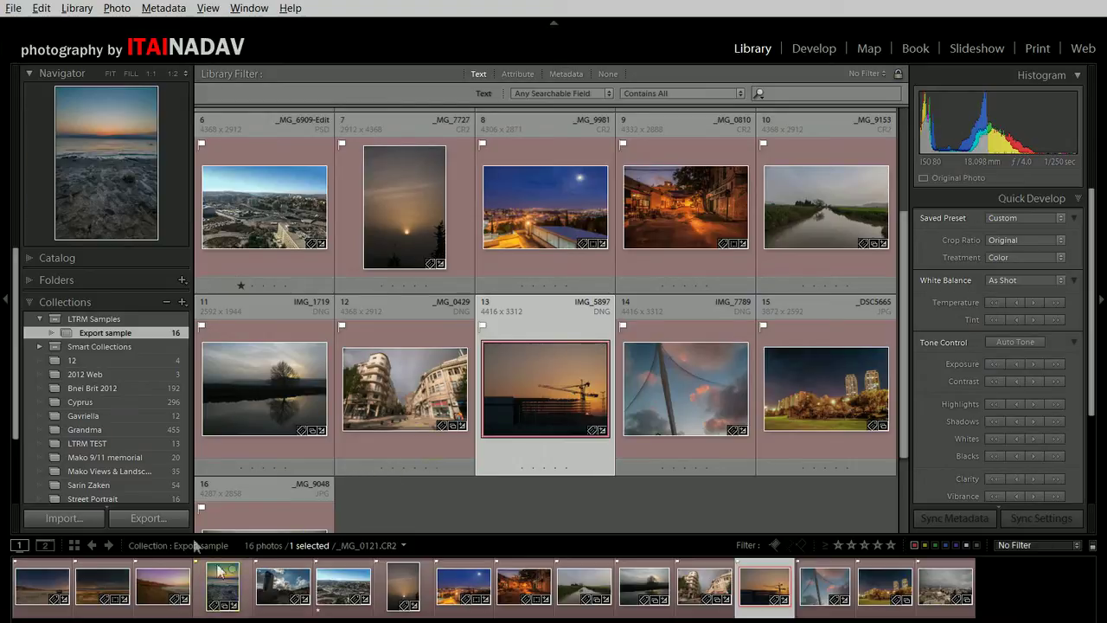
- Select all 16 photos in the Export sample collection grid
{"action": "left_click", "coordinate": [151, 518]}
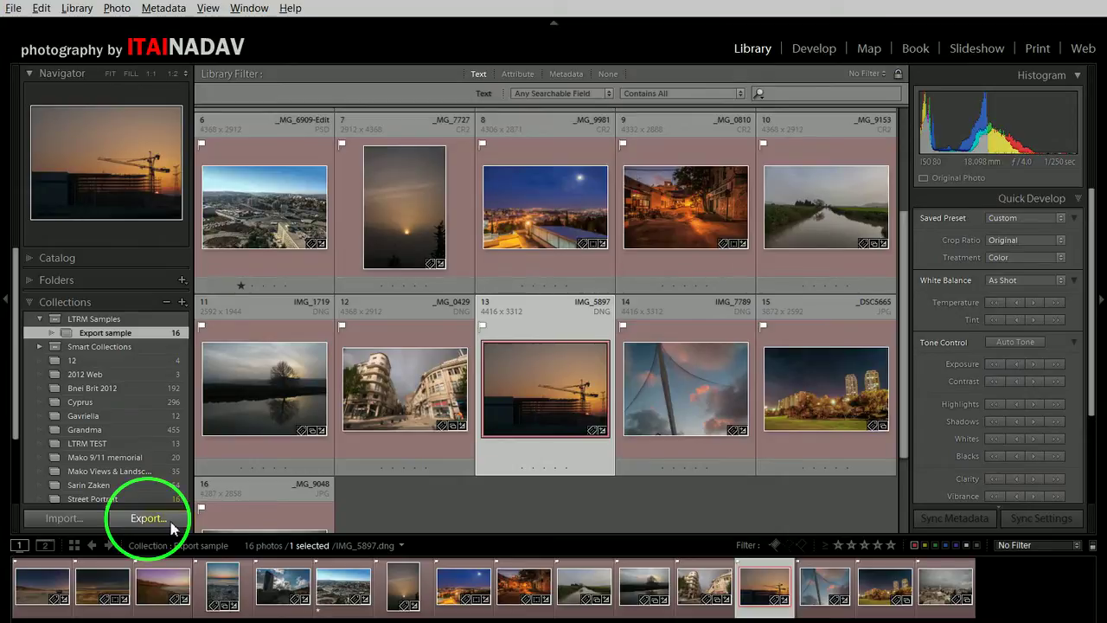
{"action": "scroll", "coordinate": [516, 428], "scroll_direction": "up", "scroll_amount": 3}
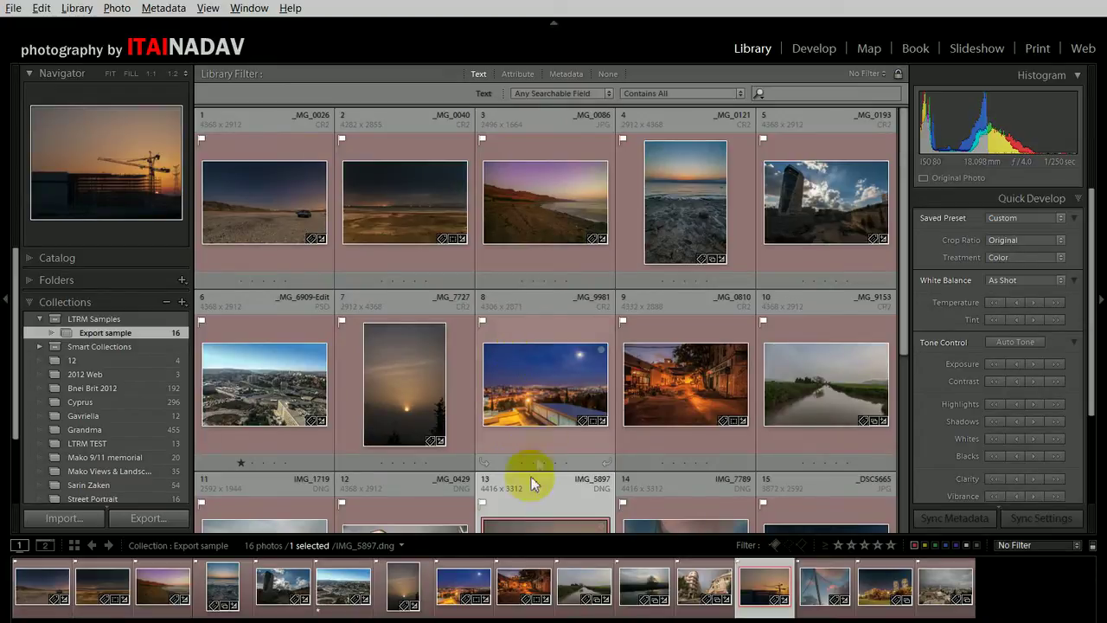
{"action": "scroll", "coordinate": [532, 483], "scroll_direction": "down", "scroll_amount": 3}
{"action": "left_click", "coordinate": [405, 381], "text": "ctrl"}
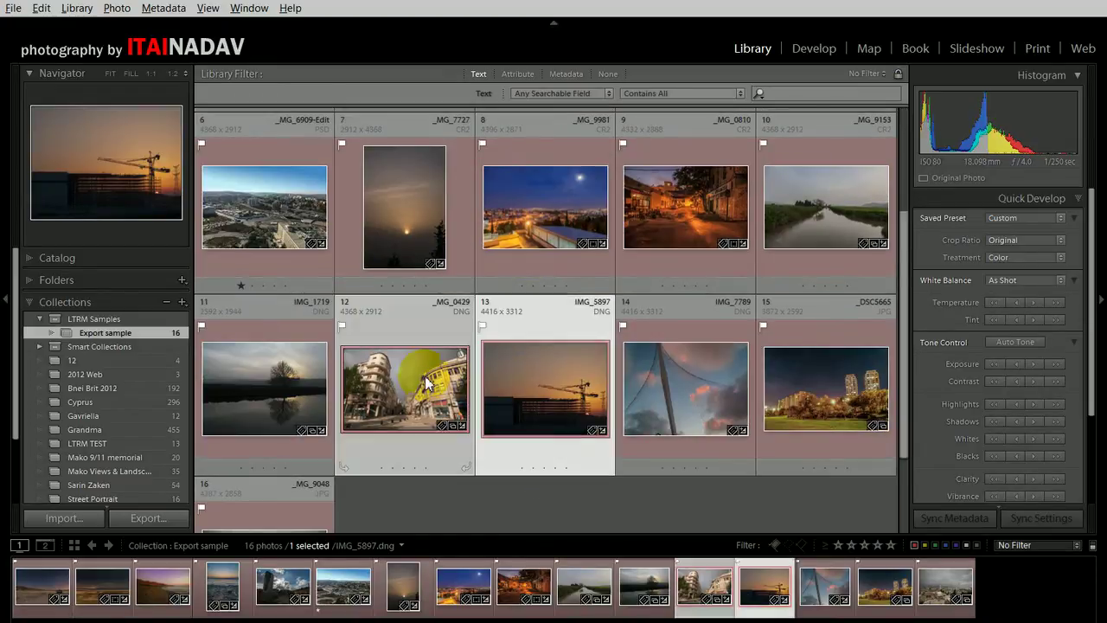
{"action": "left_click", "coordinate": [291, 242], "text": "ctrl"}
{"action": "left_click", "coordinate": [497, 227], "text": "ctrl"}
{"action": "scroll", "coordinate": [517, 302], "scroll_direction": "up", "scroll_amount": 3}
{"action": "left_click", "coordinate": [539, 216], "text": "ctrl"}
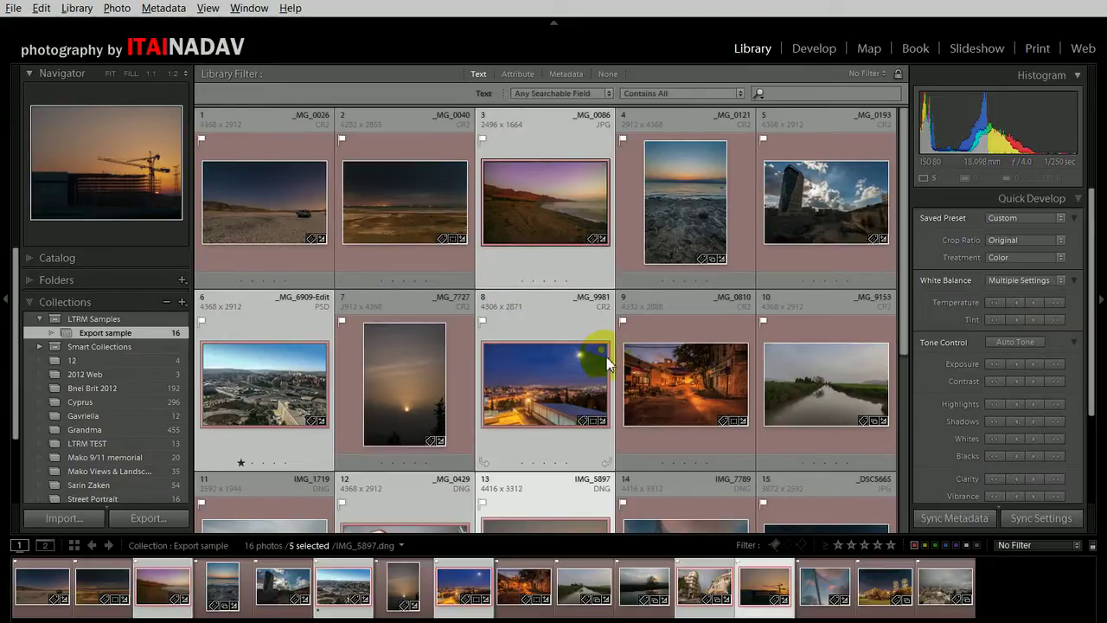
{"action": "key", "text": "ctrl+a"}
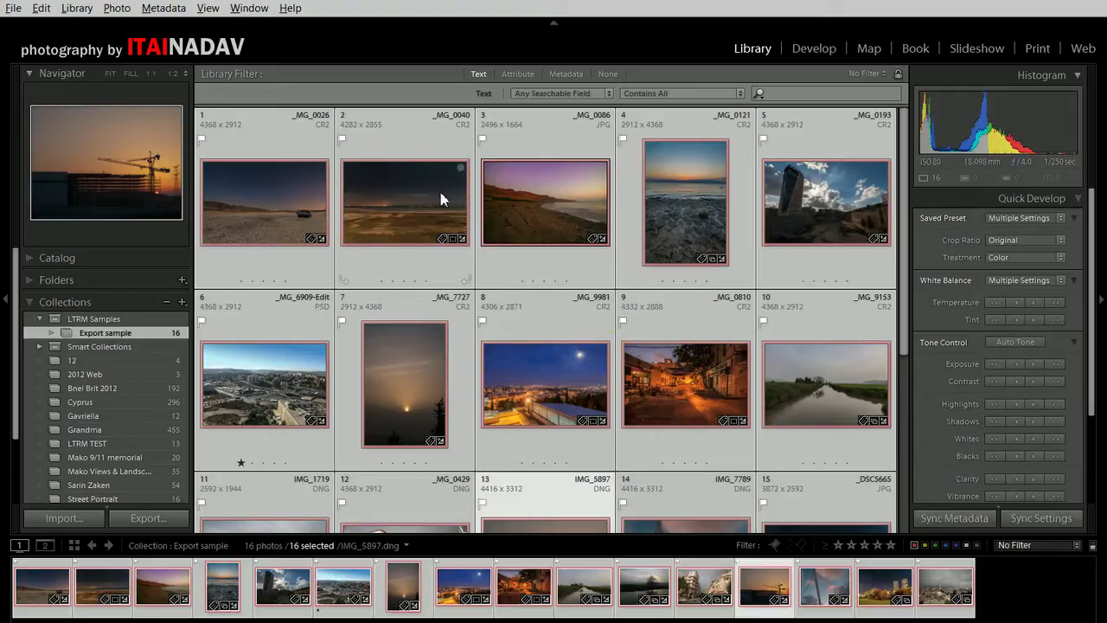
{"action": "left_click", "coordinate": [161, 525]}
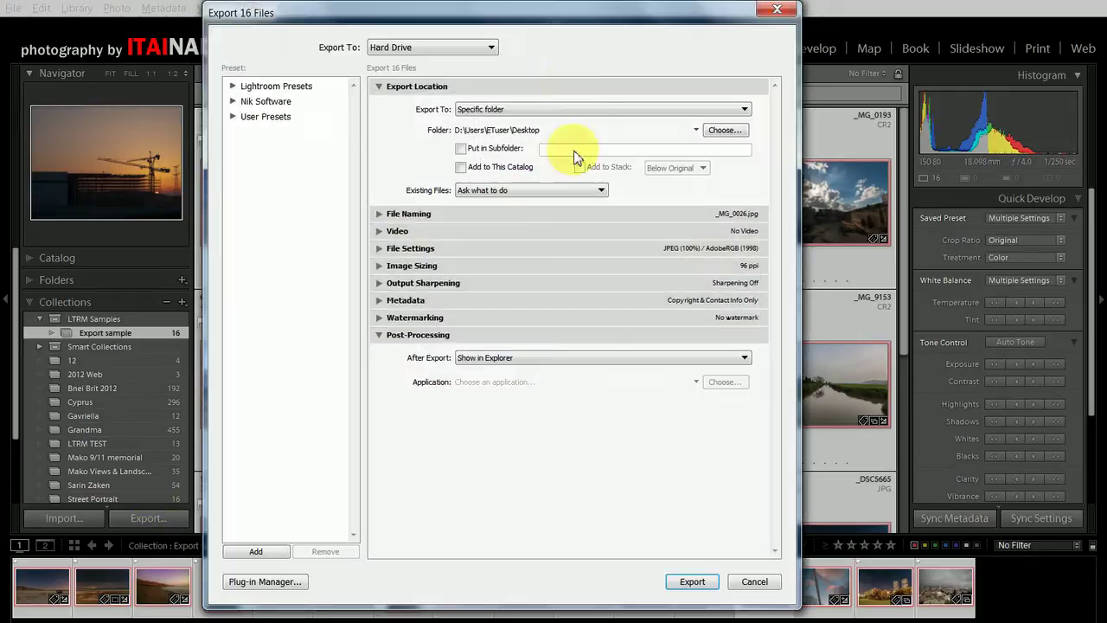
{"action": "left_click_drag", "start_coordinate": [531, 12], "coordinate": [555, 26]}
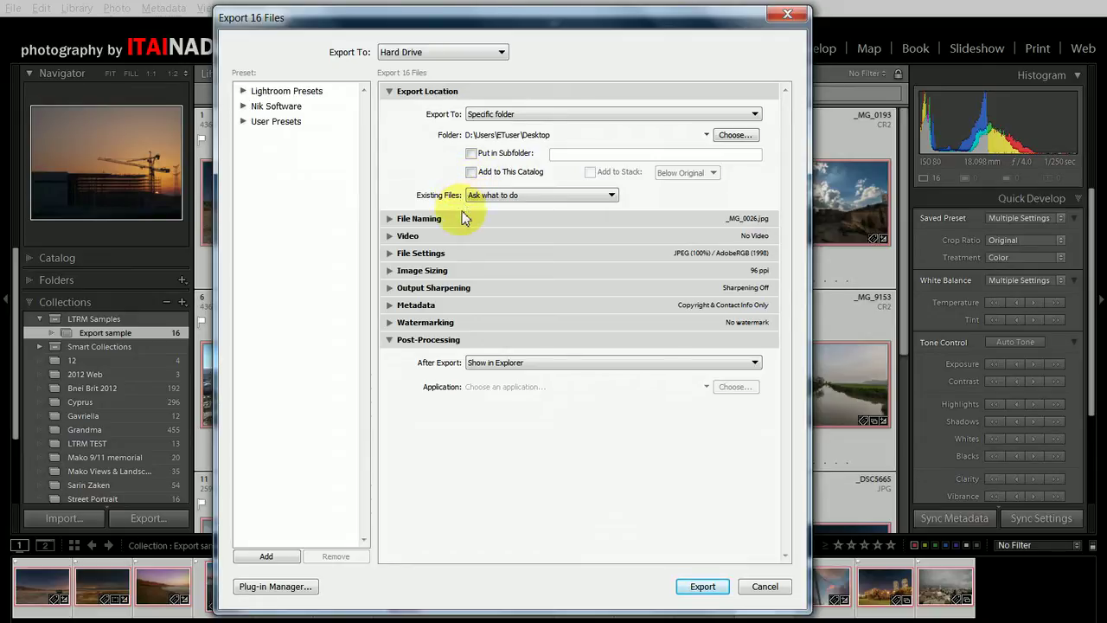
{"action": "left_click", "coordinate": [394, 270]}
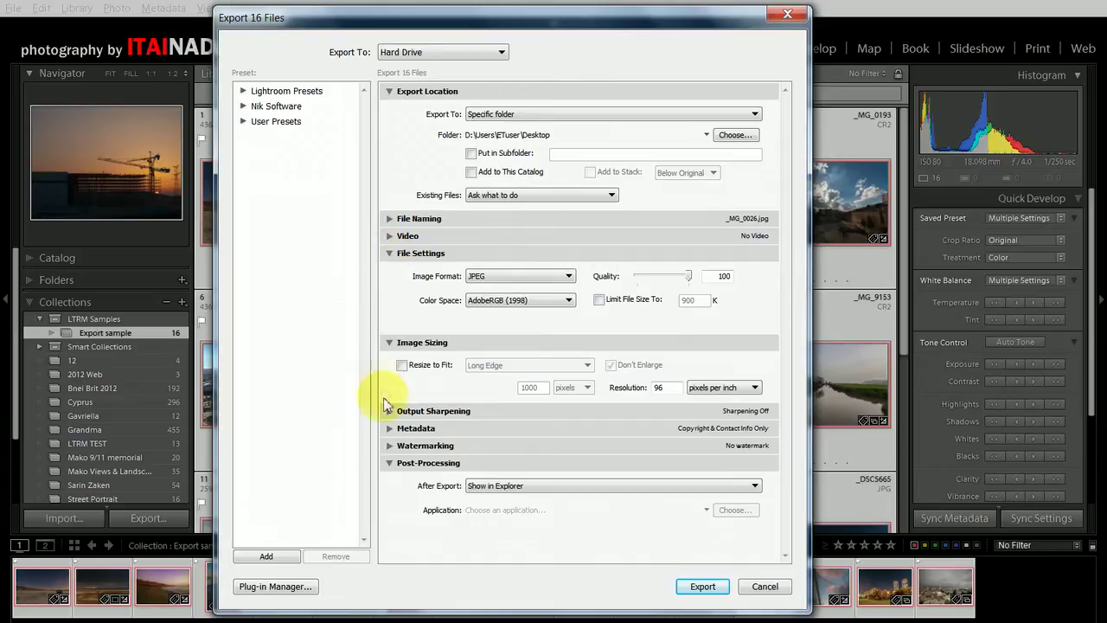
{"action": "left_click", "coordinate": [391, 411]}
{"action": "left_click", "coordinate": [391, 412]}
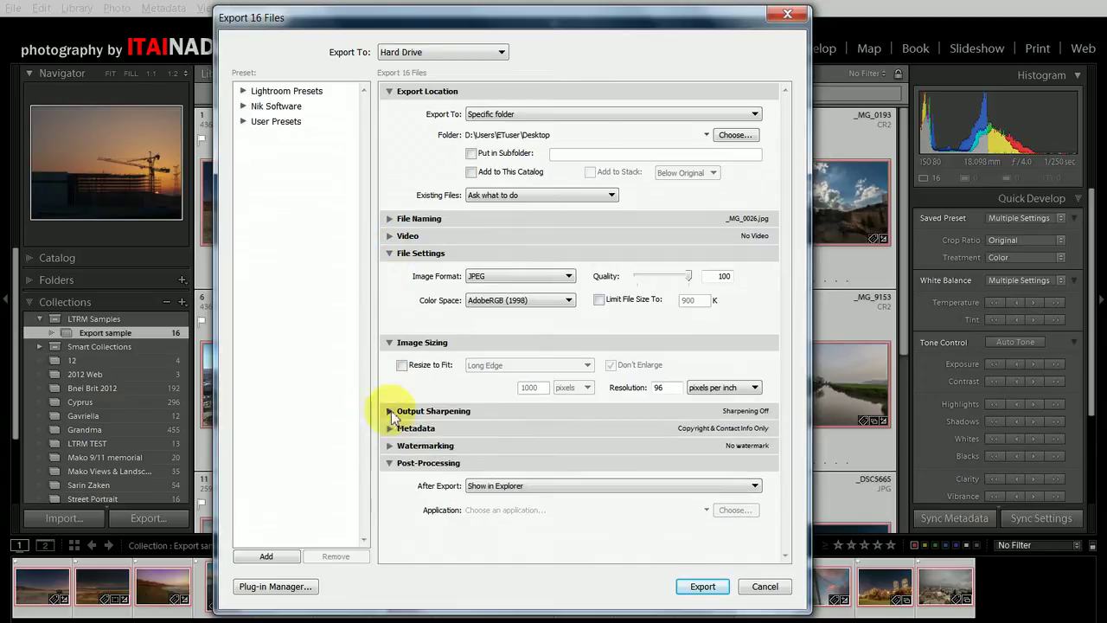
{"action": "left_click", "coordinate": [390, 343]}
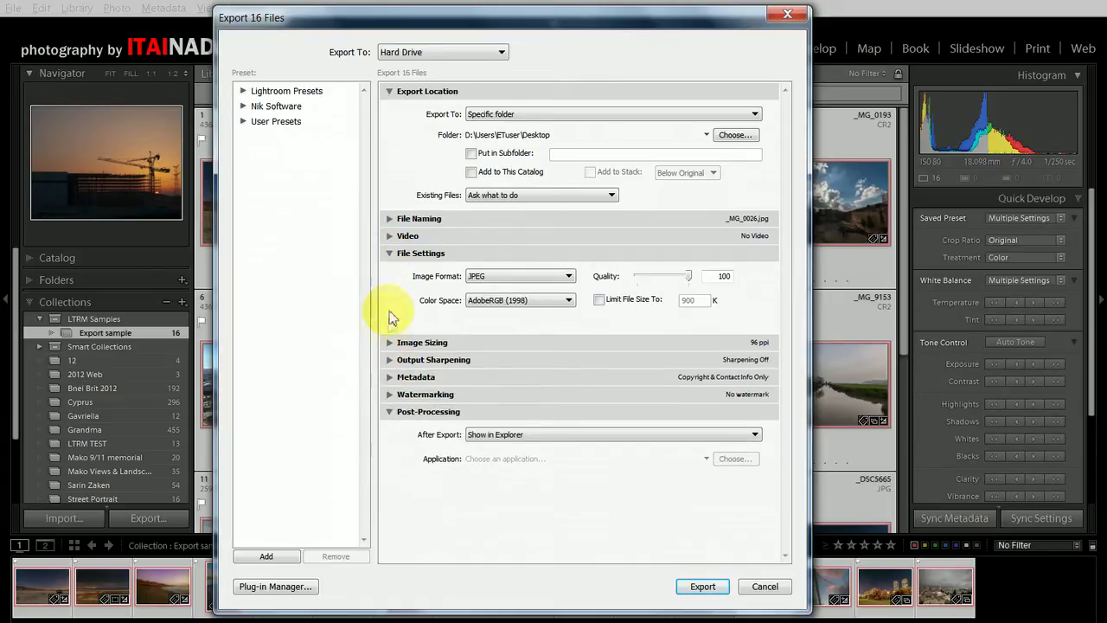
{"action": "left_click", "coordinate": [390, 254]}
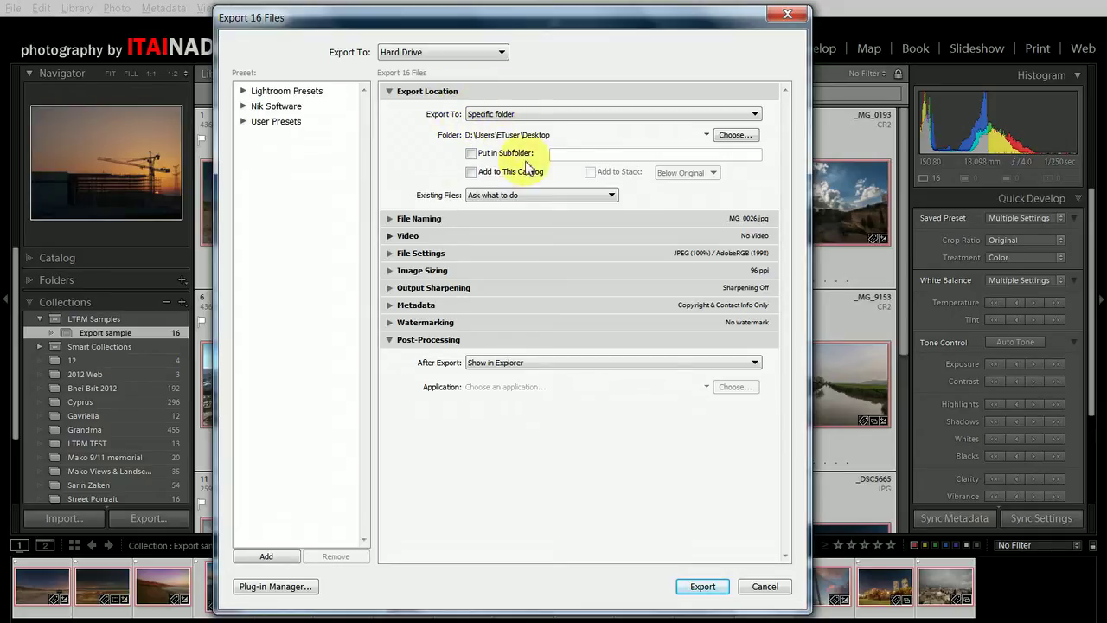
{"action": "left_click", "coordinate": [486, 118]}
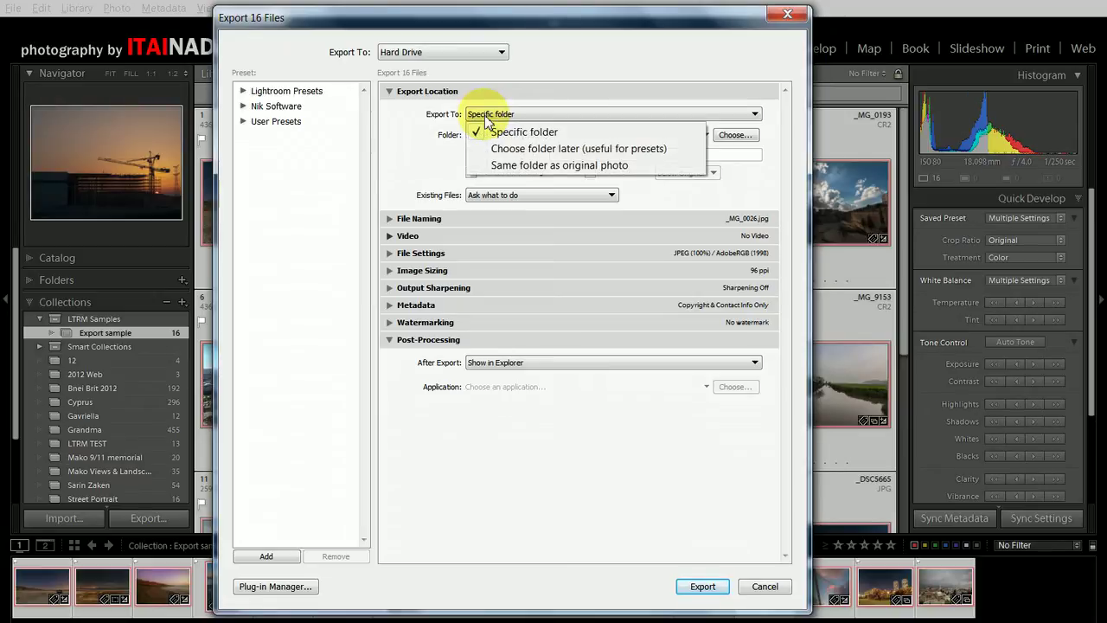
{"action": "left_click", "coordinate": [486, 121]}
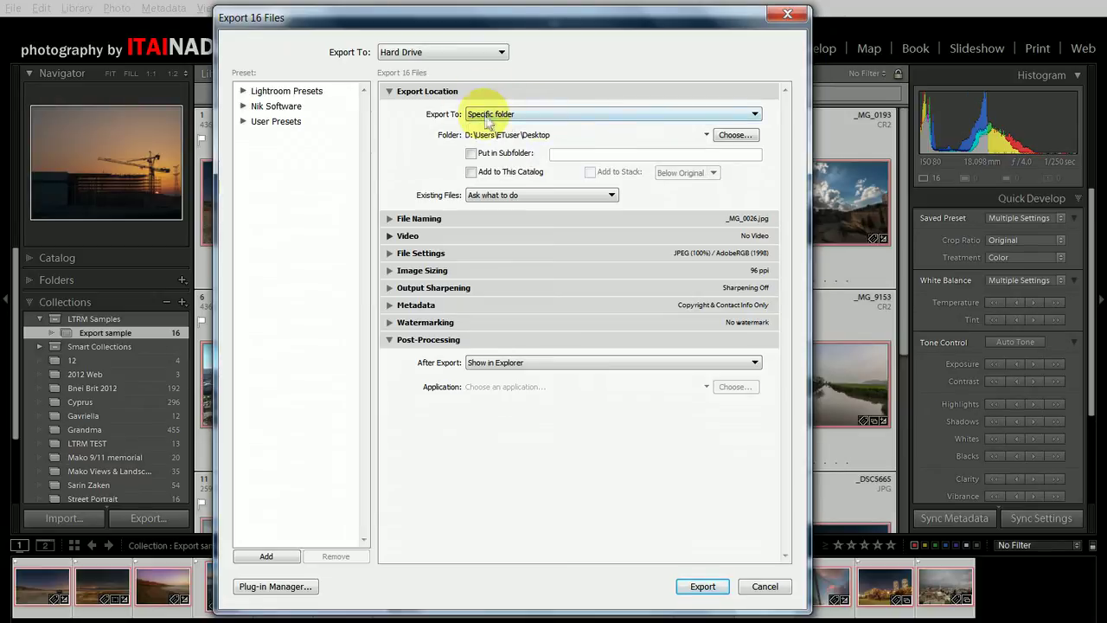
{"action": "left_click", "coordinate": [736, 135]}
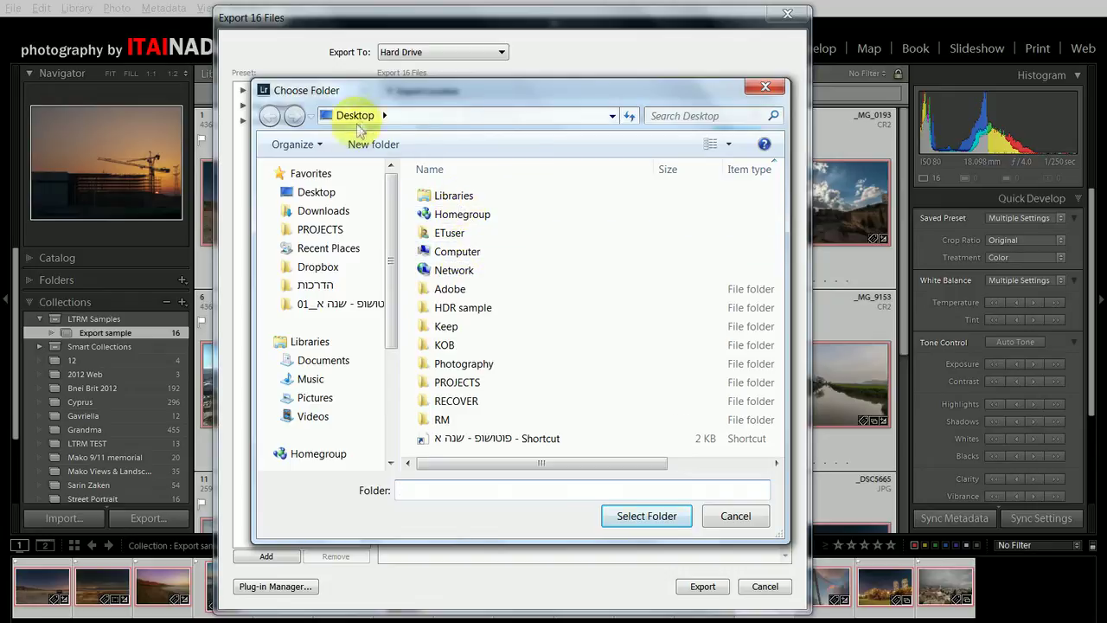
{"action": "left_click", "coordinate": [660, 517]}
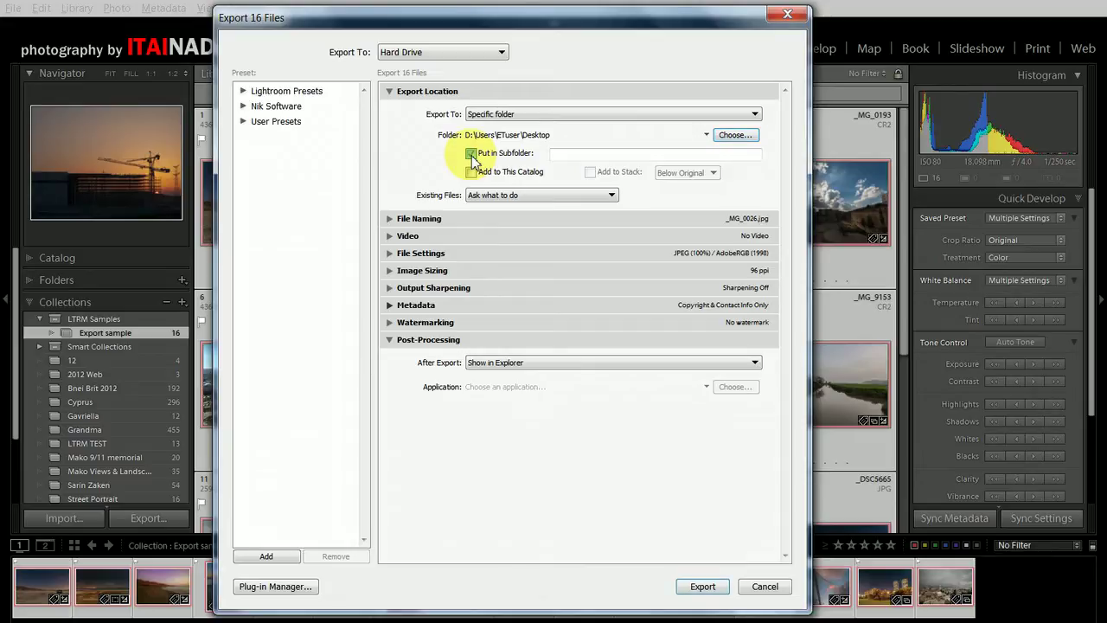
- Export into a Desktop subfolder named Night, keeping Existing Files set to ask
{"action": "left_click", "coordinate": [472, 154]}
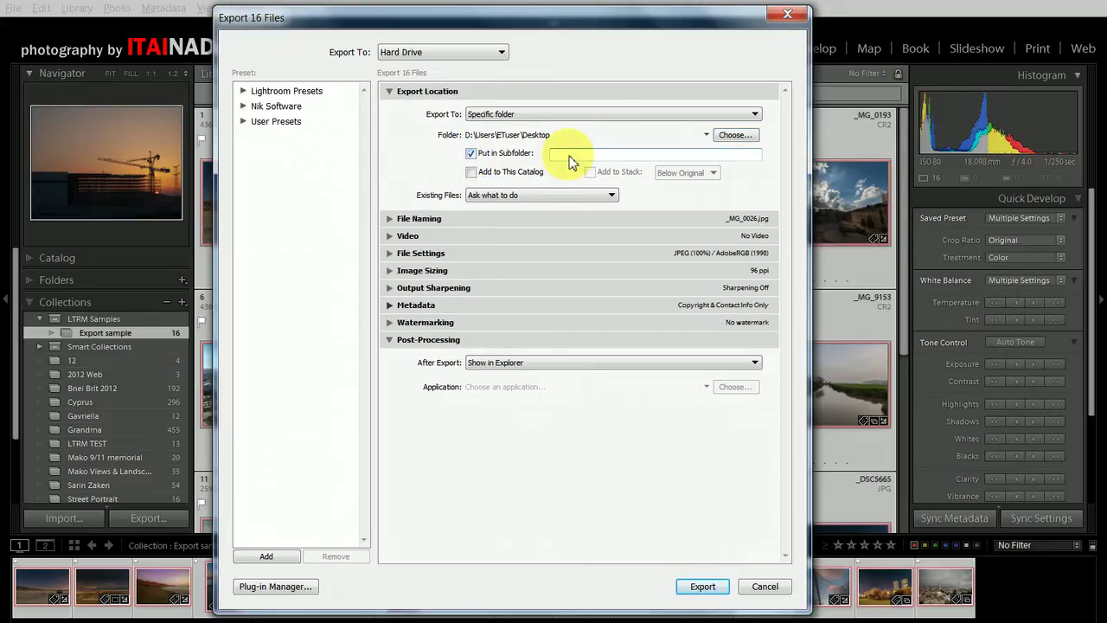
{"action": "type", "text": "Night"}
{"action": "key", "text": "Return"}
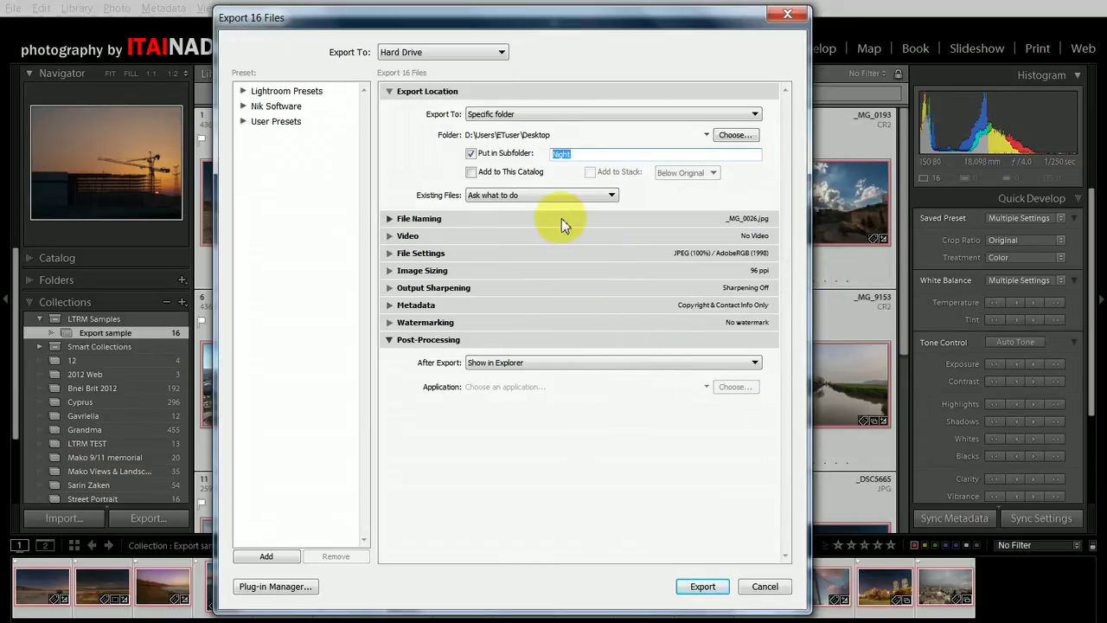
{"action": "left_click", "coordinate": [471, 197]}
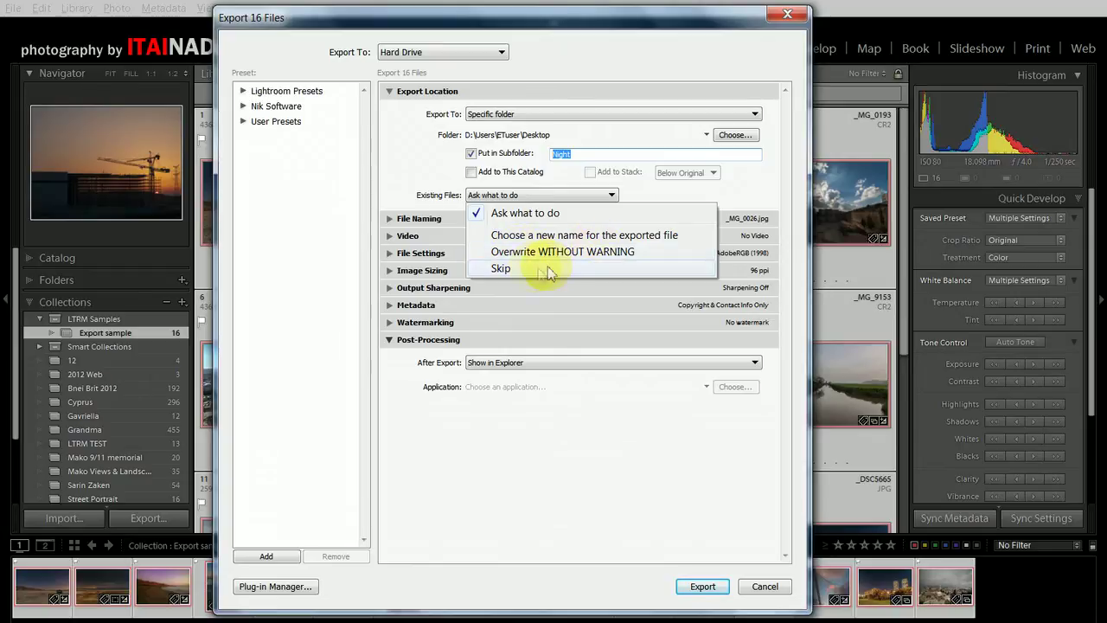
{"action": "left_click", "coordinate": [524, 223]}
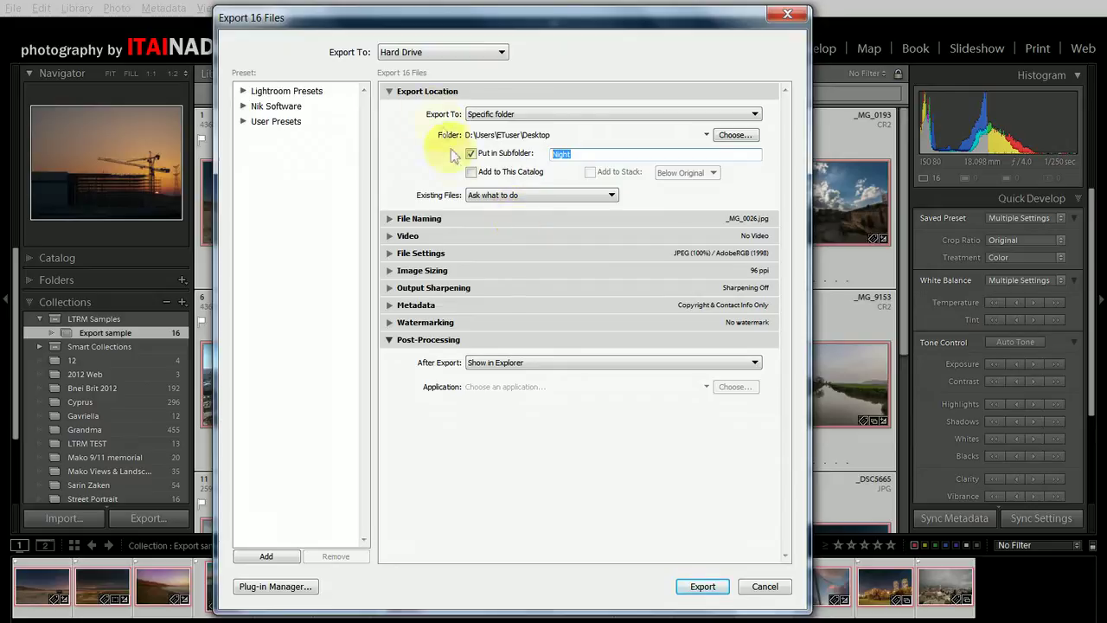
{"action": "left_click", "coordinate": [390, 91]}
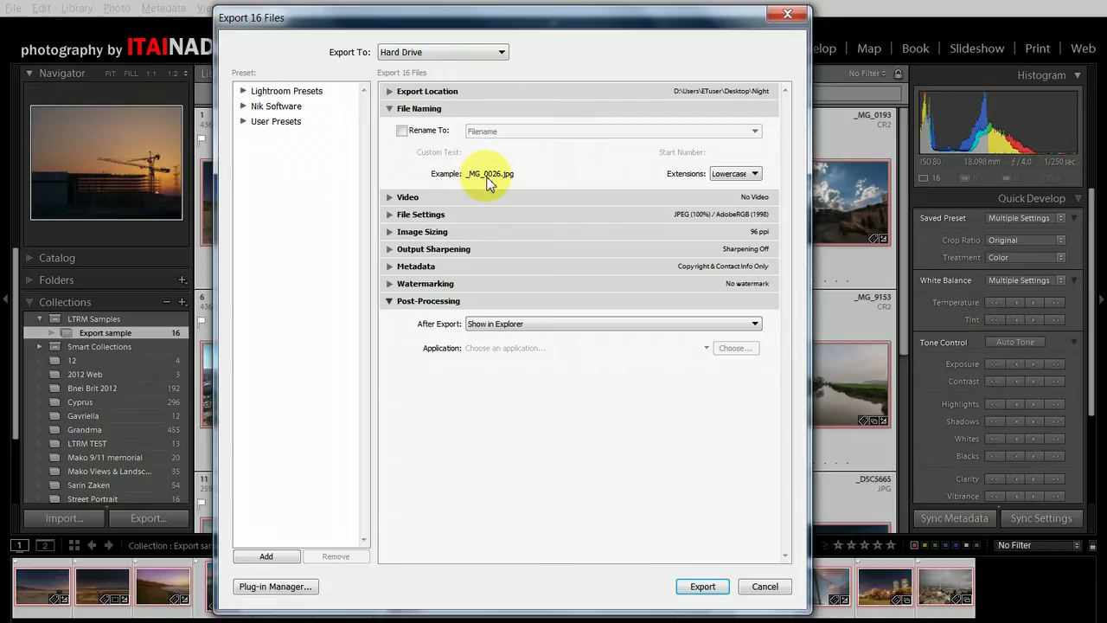
- Edit the file naming template to Filename followed by '_Lo-Res'
{"action": "left_click", "coordinate": [403, 130]}
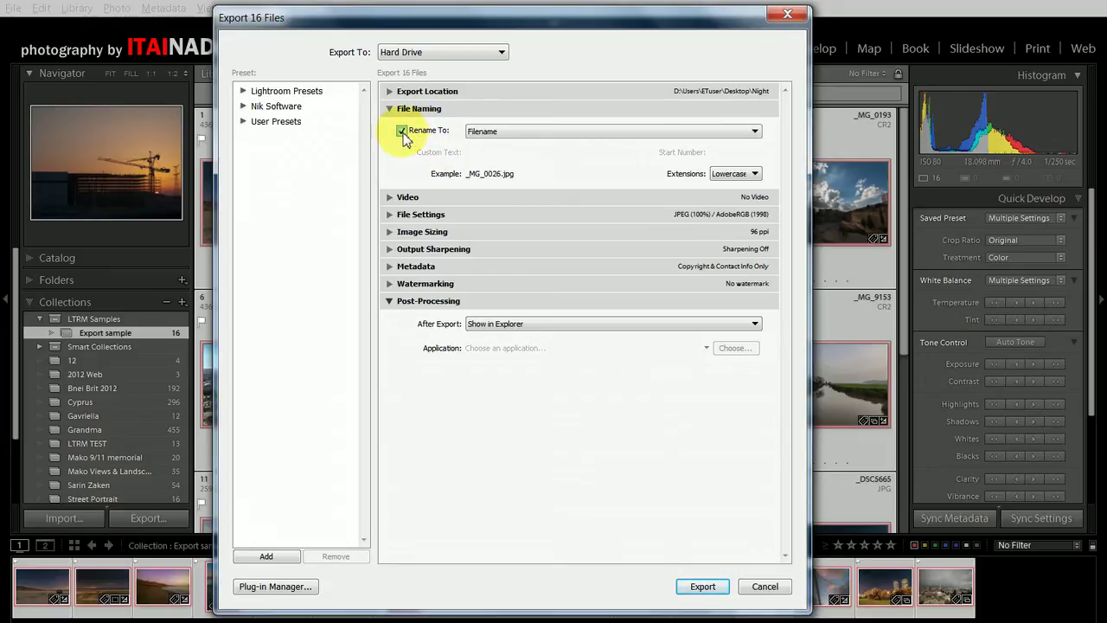
{"action": "left_click", "coordinate": [516, 132]}
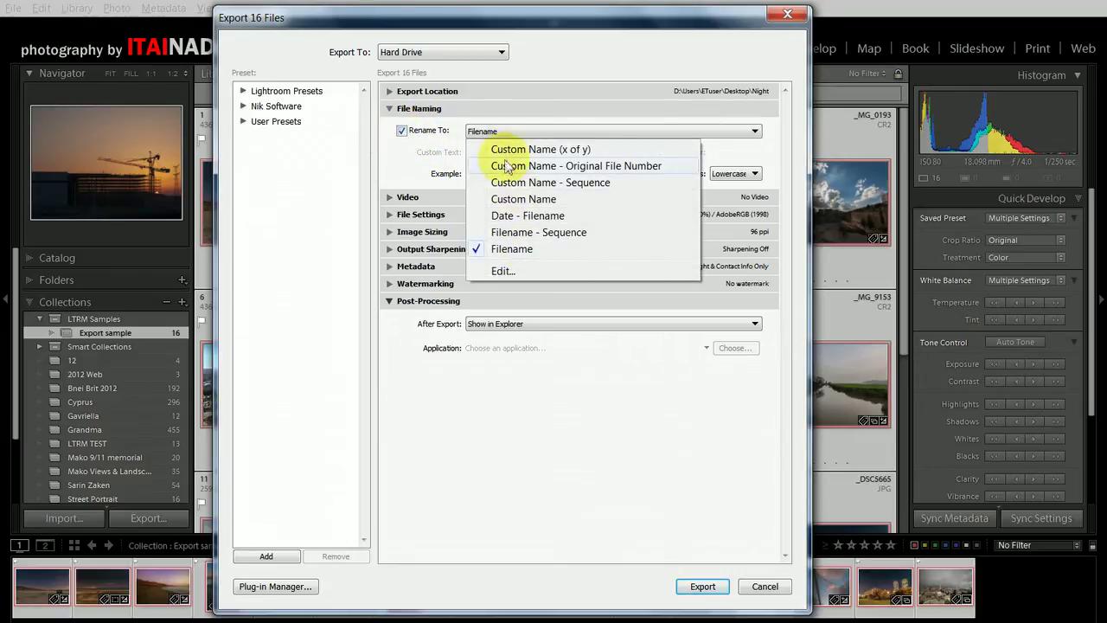
{"action": "left_click", "coordinate": [509, 273]}
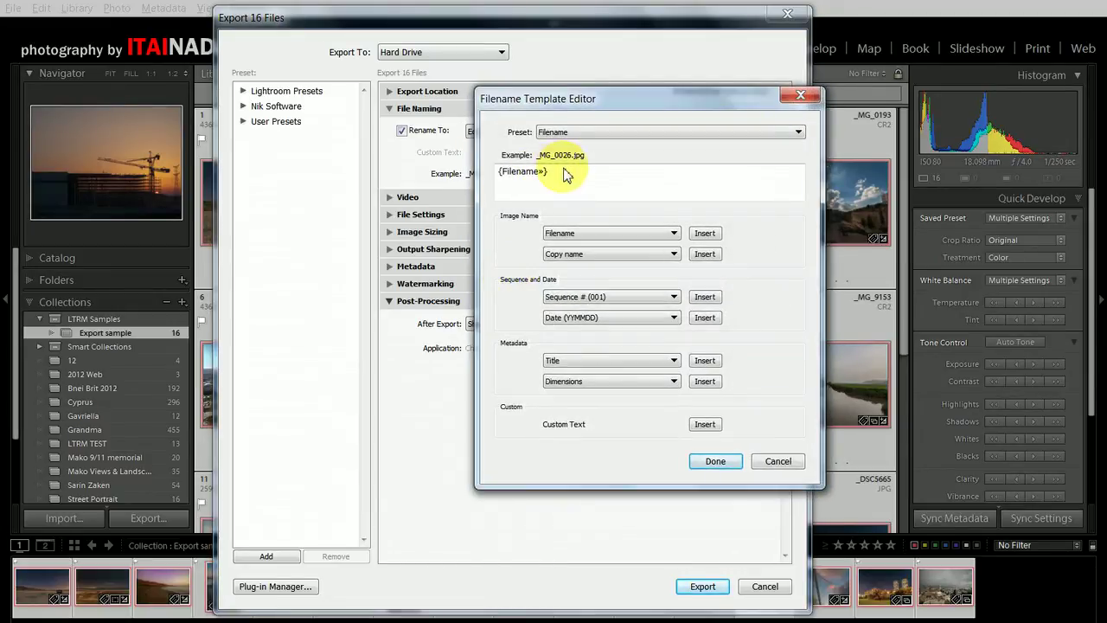
{"action": "left_click_drag", "start_coordinate": [564, 173], "coordinate": [484, 175]}
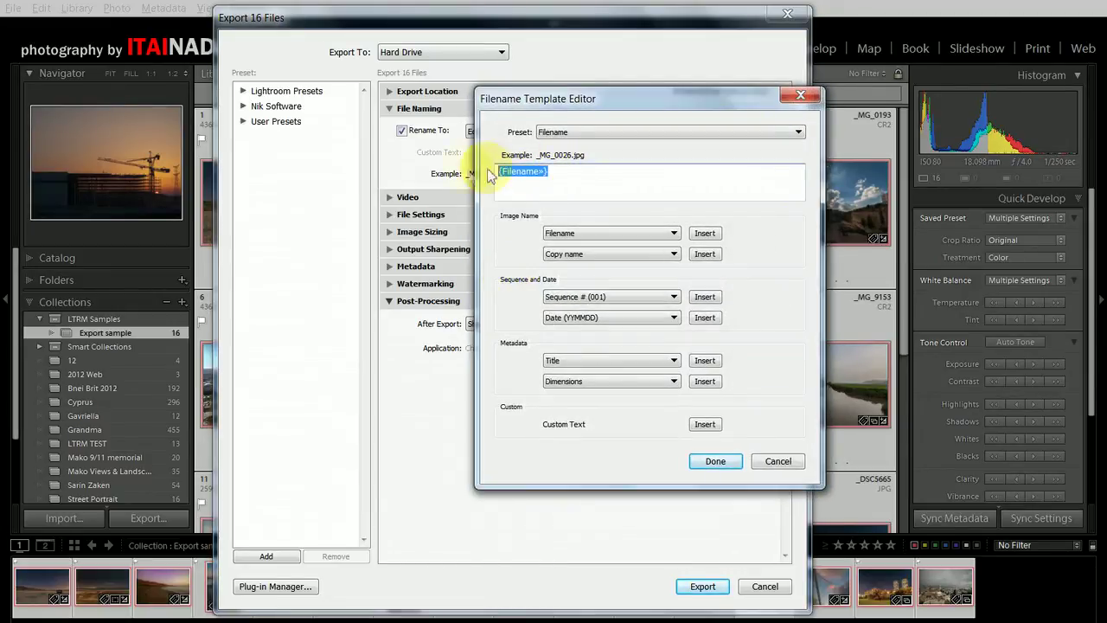
{"action": "left_click", "coordinate": [567, 183]}
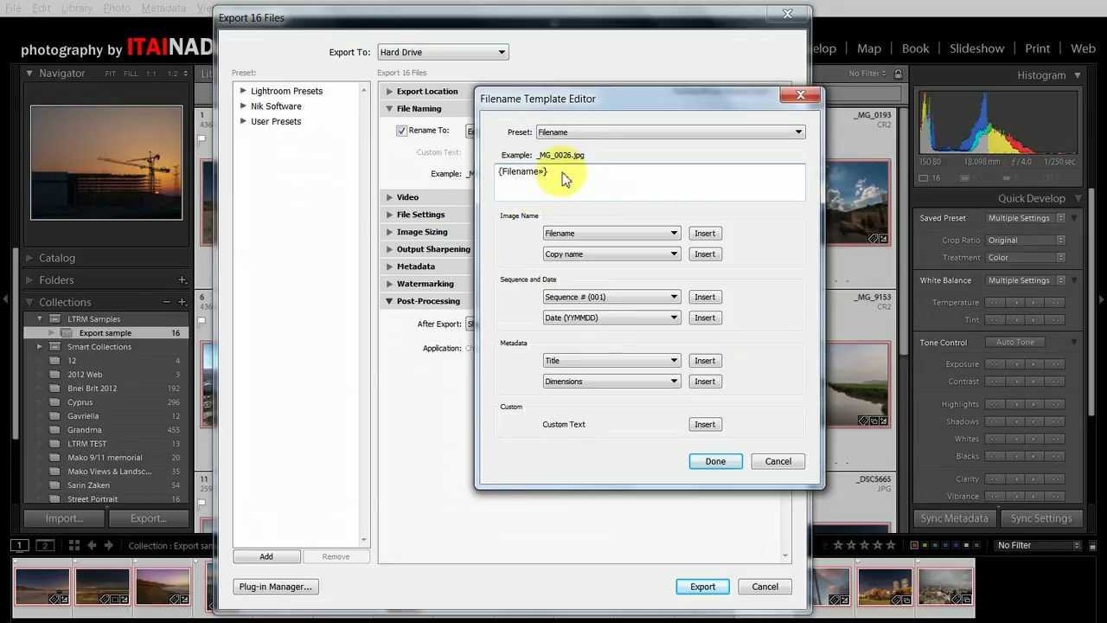
{"action": "left_click_drag", "start_coordinate": [564, 177], "coordinate": [422, 176]}
{"action": "key", "text": "Delete"}
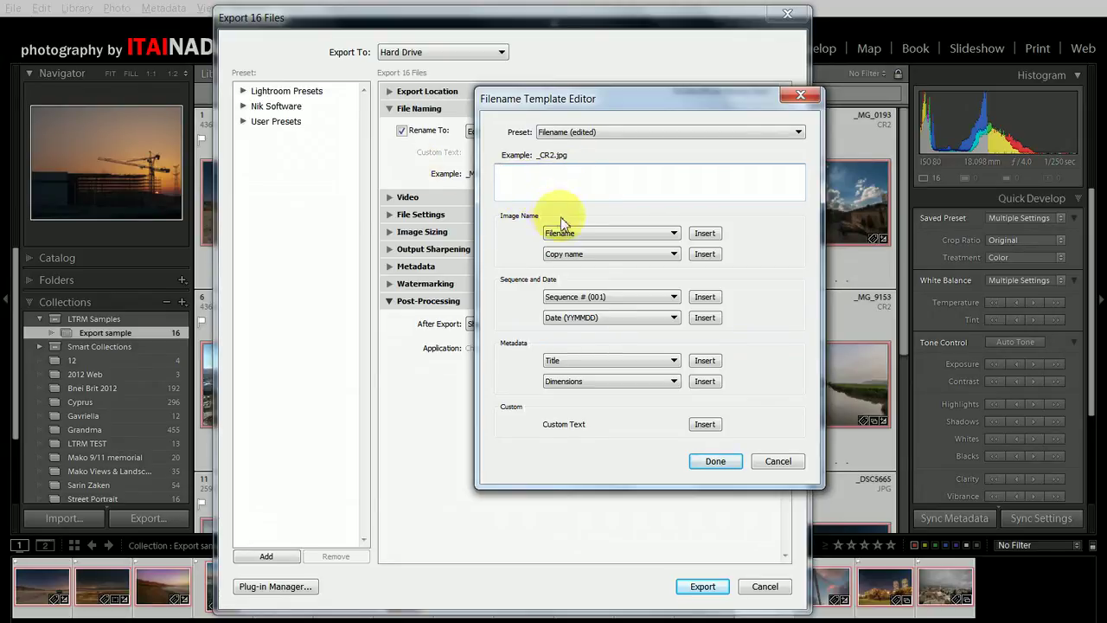
{"action": "left_click", "coordinate": [720, 233]}
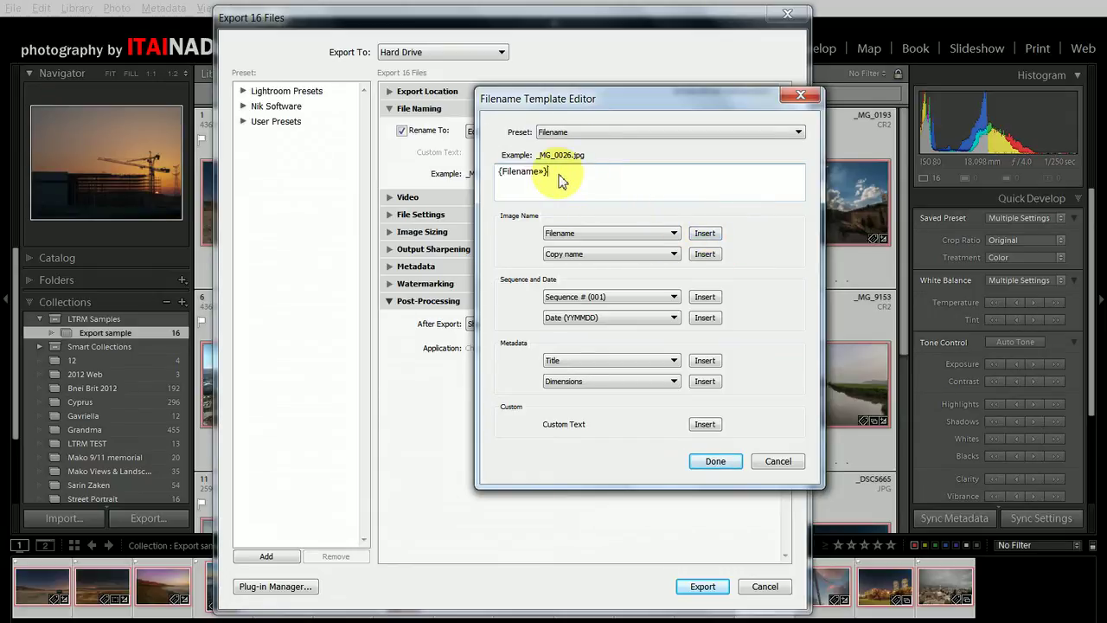
{"action": "type", "text": "_Lo"}
{"action": "type", "text": "-"}
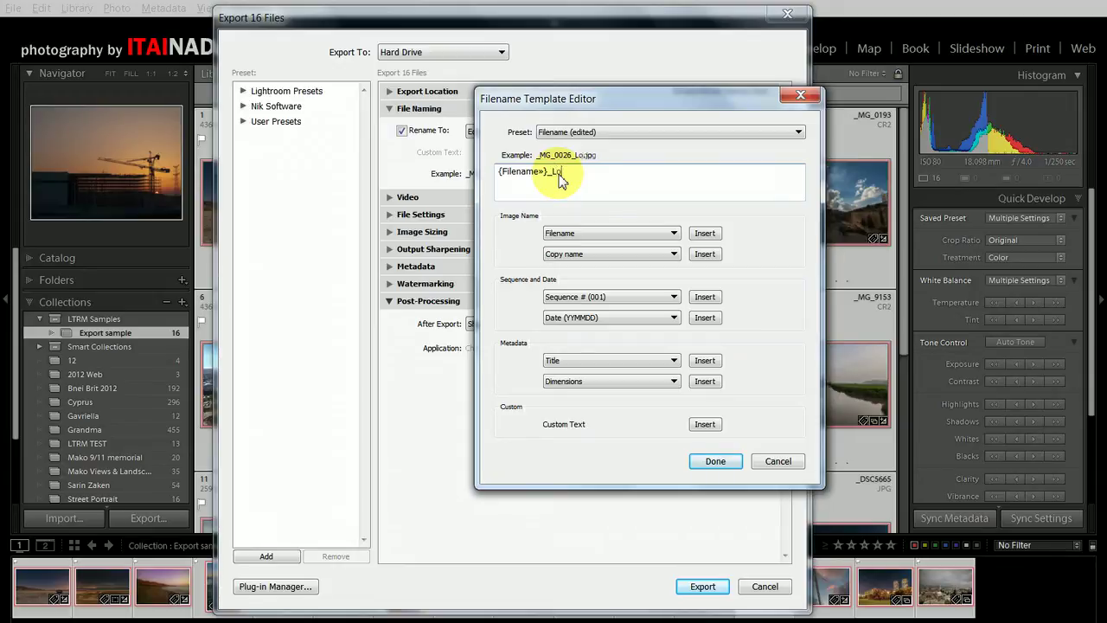
{"action": "type", "text": "Re"}
{"action": "type", "text": "s"}
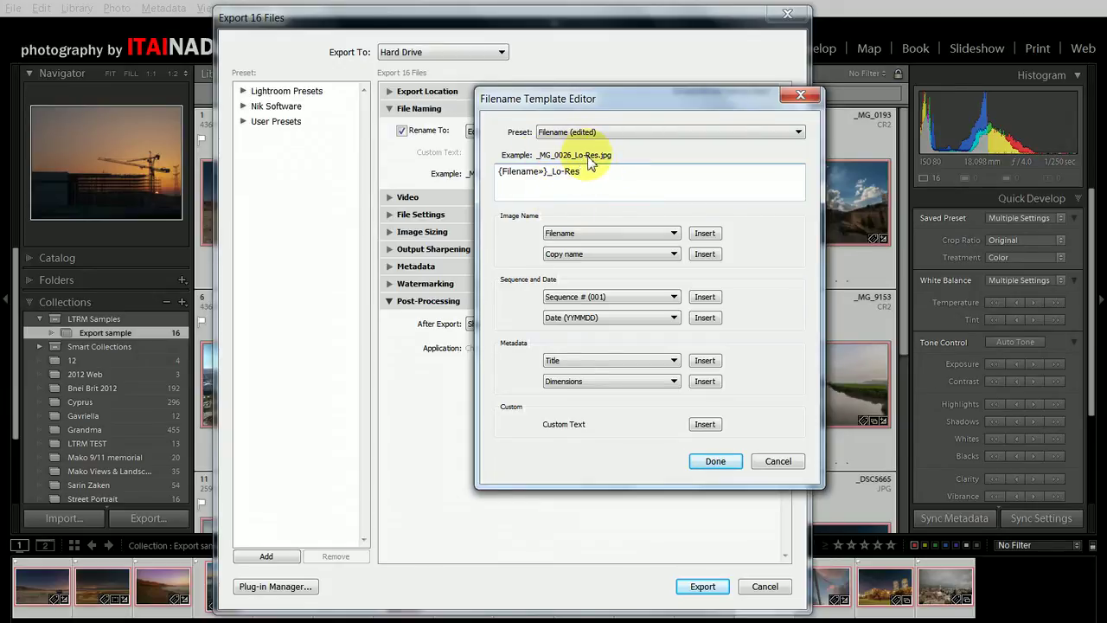
{"action": "left_click", "coordinate": [712, 464]}
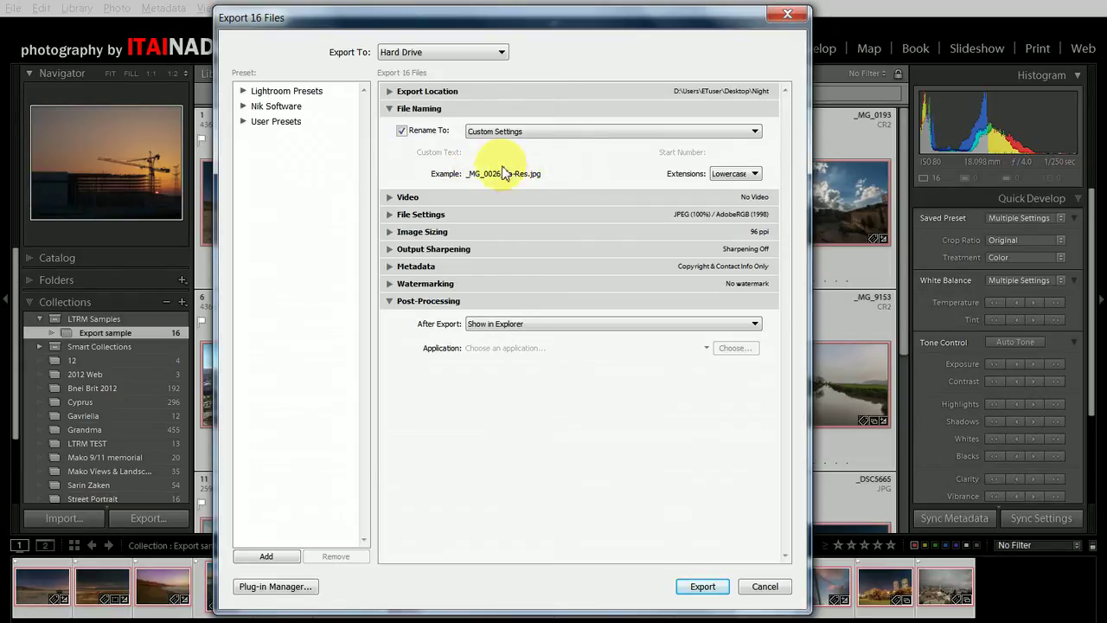
- Keep Rename To on with the Lo-Res naming and show the Video options
{"action": "left_click", "coordinate": [402, 131]}
{"action": "left_click", "coordinate": [402, 130]}
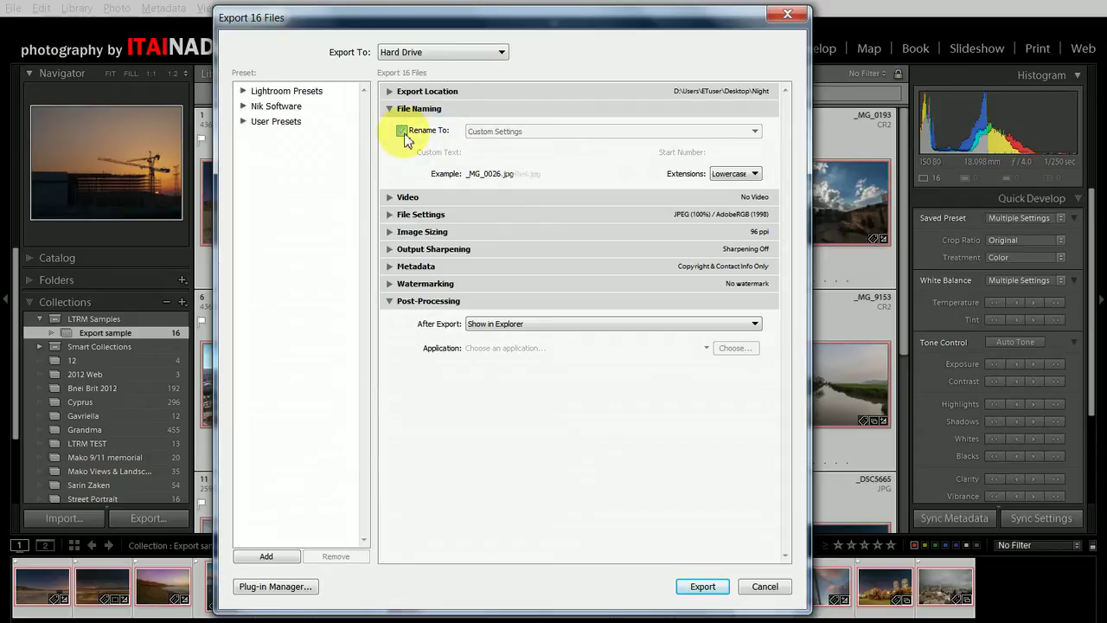
{"action": "left_click", "coordinate": [389, 109]}
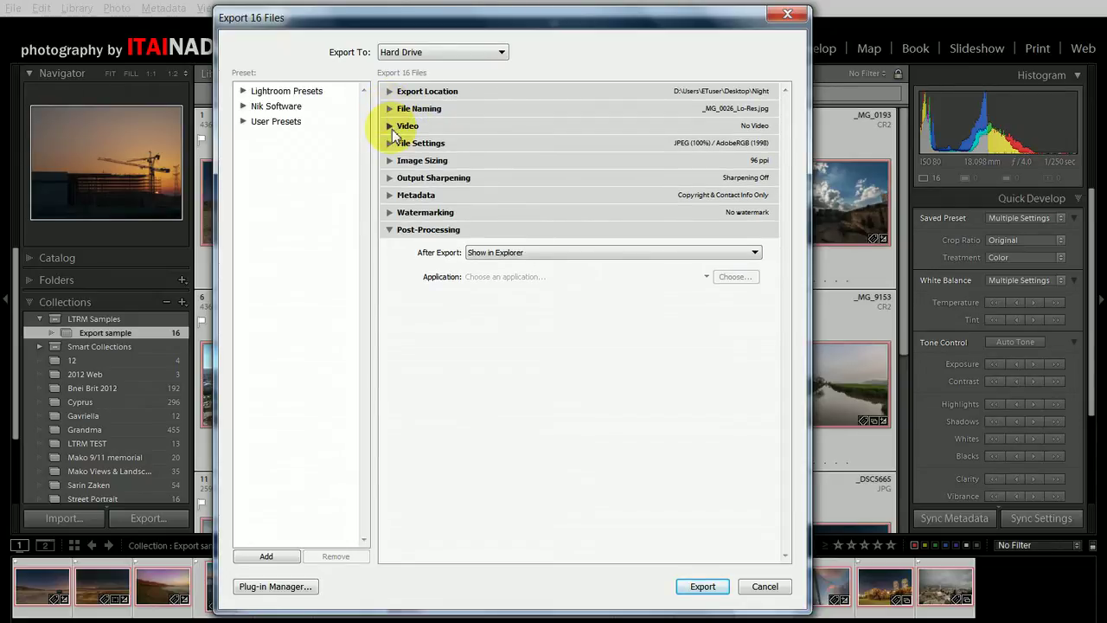
{"action": "left_click", "coordinate": [391, 126]}
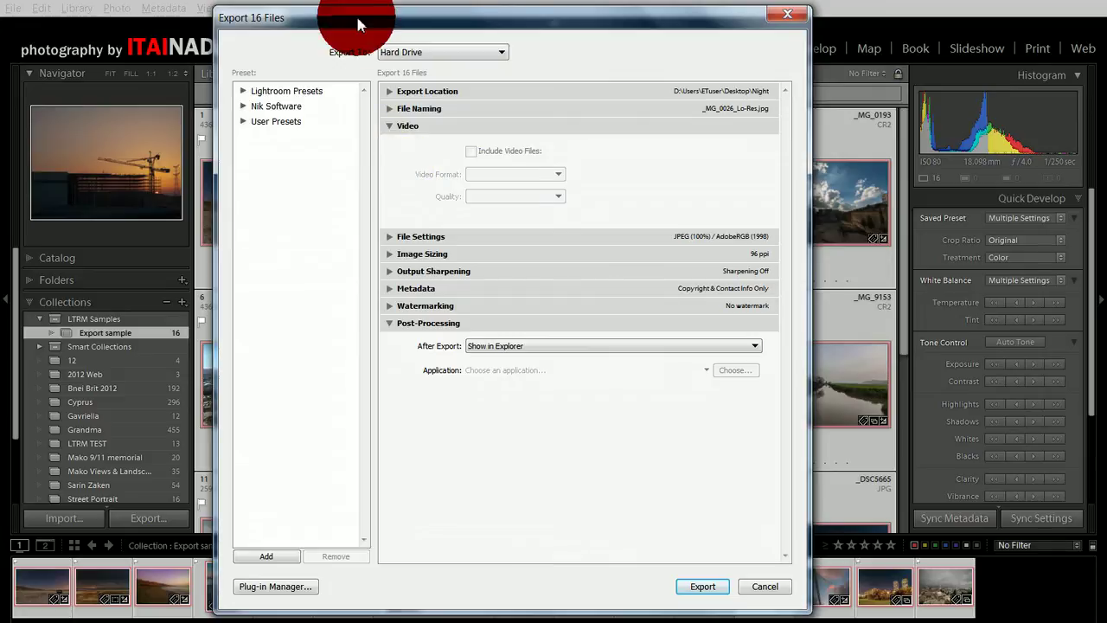
{"action": "mouse_move", "coordinate": [244, 24]}
{"action": "left_mouse_down"}
{"action": "mouse_move", "coordinate": [669, 41]}
{"action": "mouse_move", "coordinate": [230, 22]}
{"action": "left_mouse_up"}
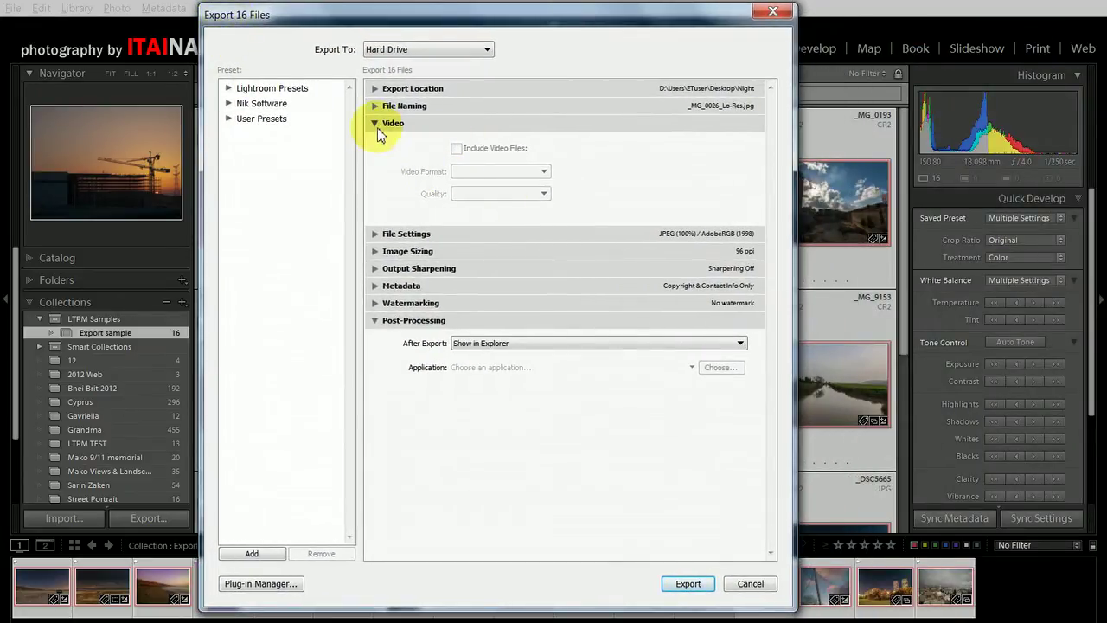
- Set the File Settings colour space to sRGB and JPEG quality to 80
{"action": "left_click", "coordinate": [375, 123]}
{"action": "left_click", "coordinate": [377, 139]}
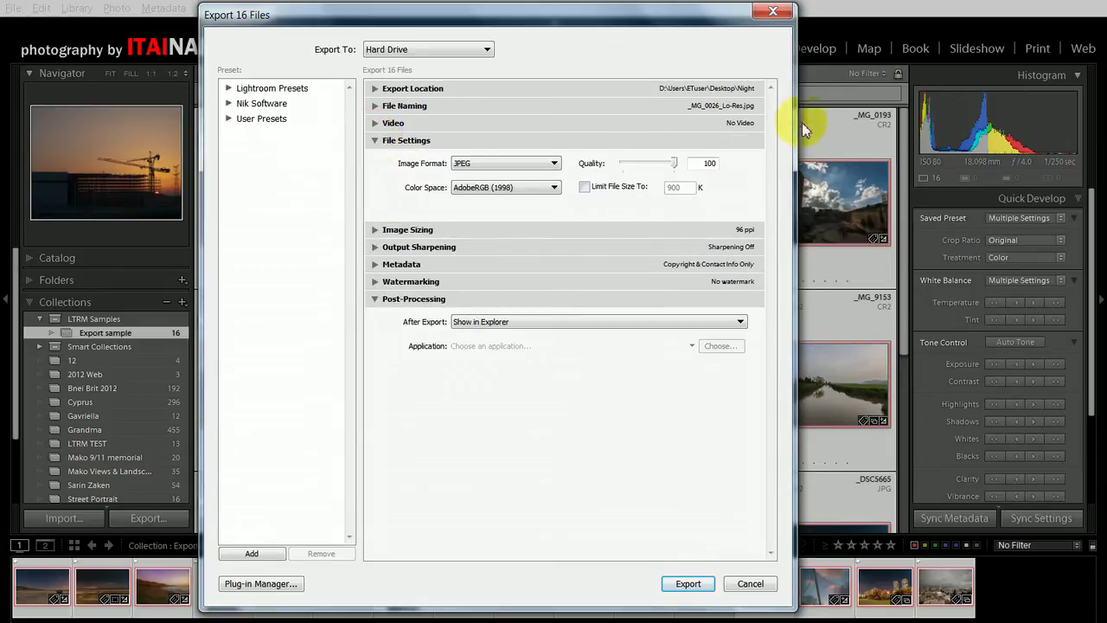
{"action": "left_click", "coordinate": [481, 192]}
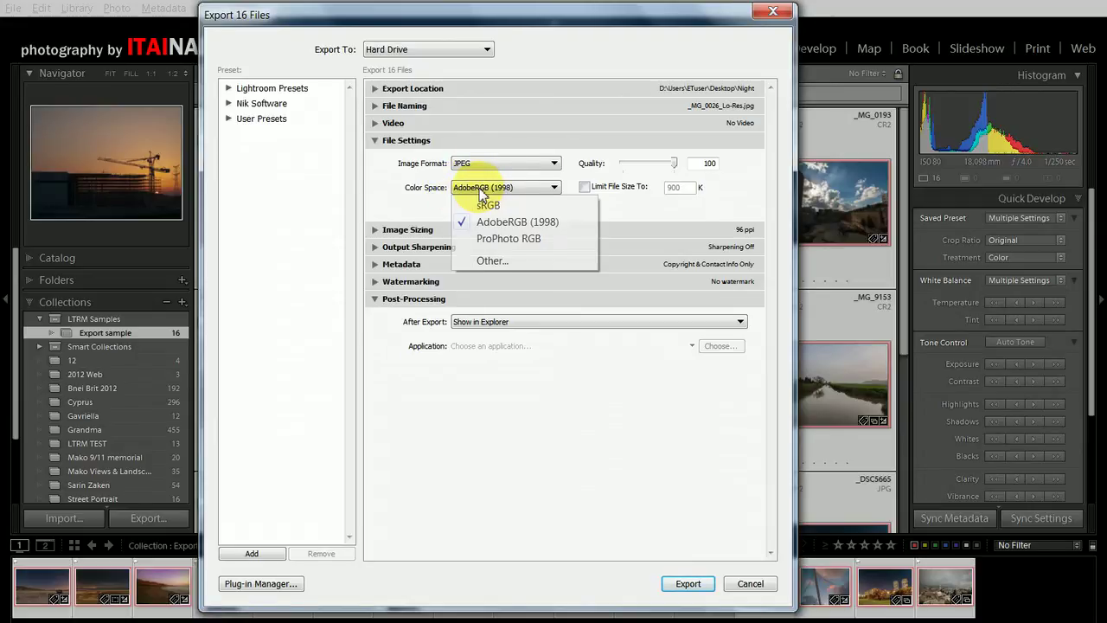
{"action": "left_click", "coordinate": [485, 206]}
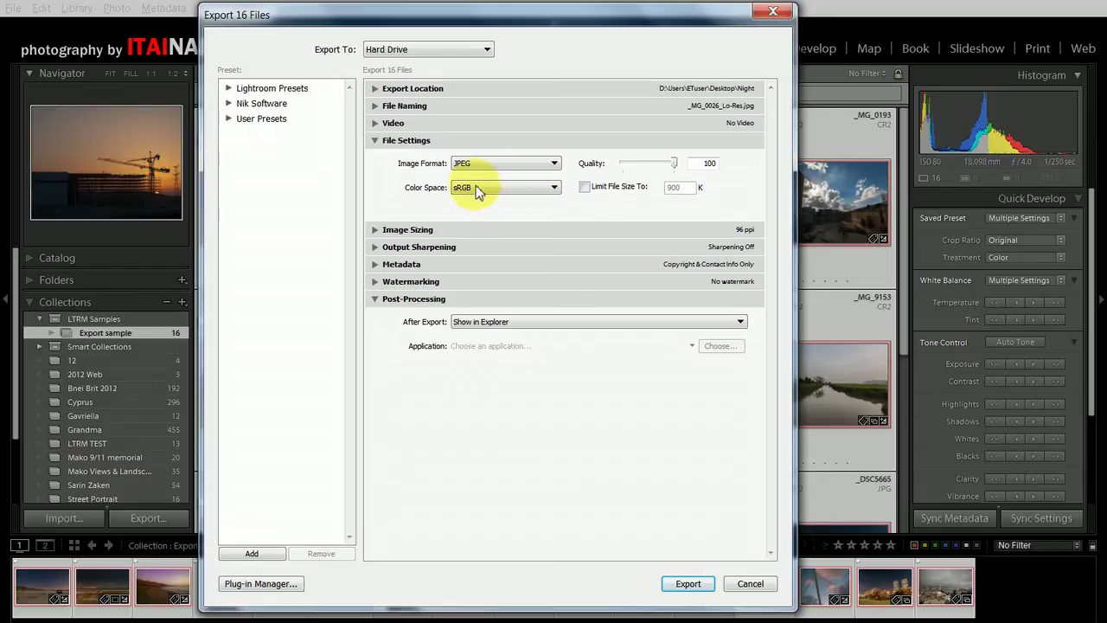
{"action": "left_click", "coordinate": [482, 187]}
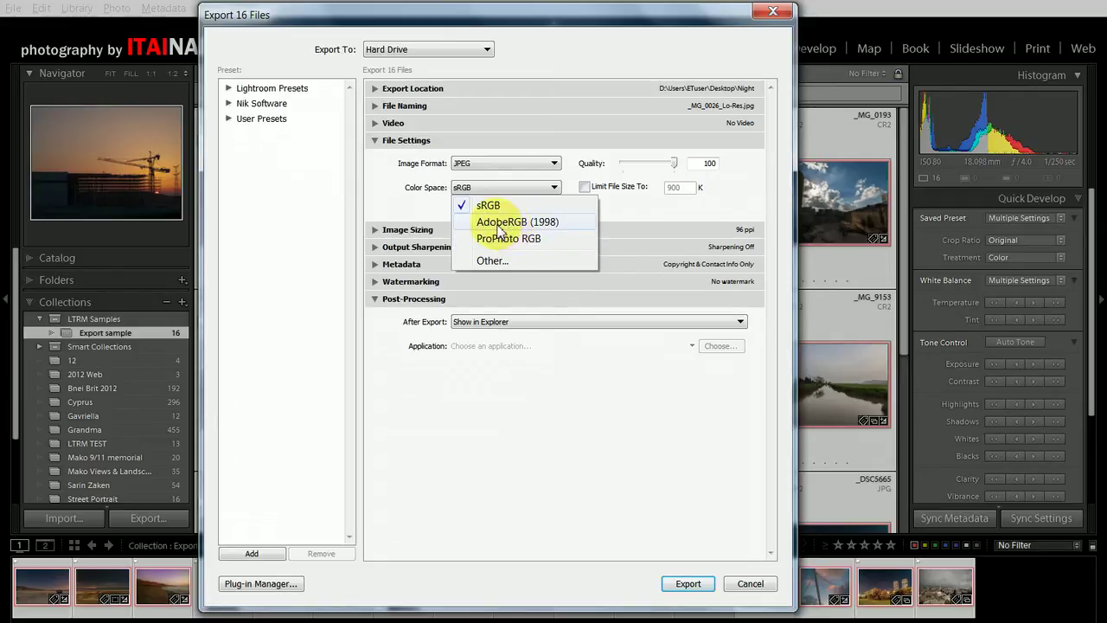
{"action": "left_click", "coordinate": [485, 208]}
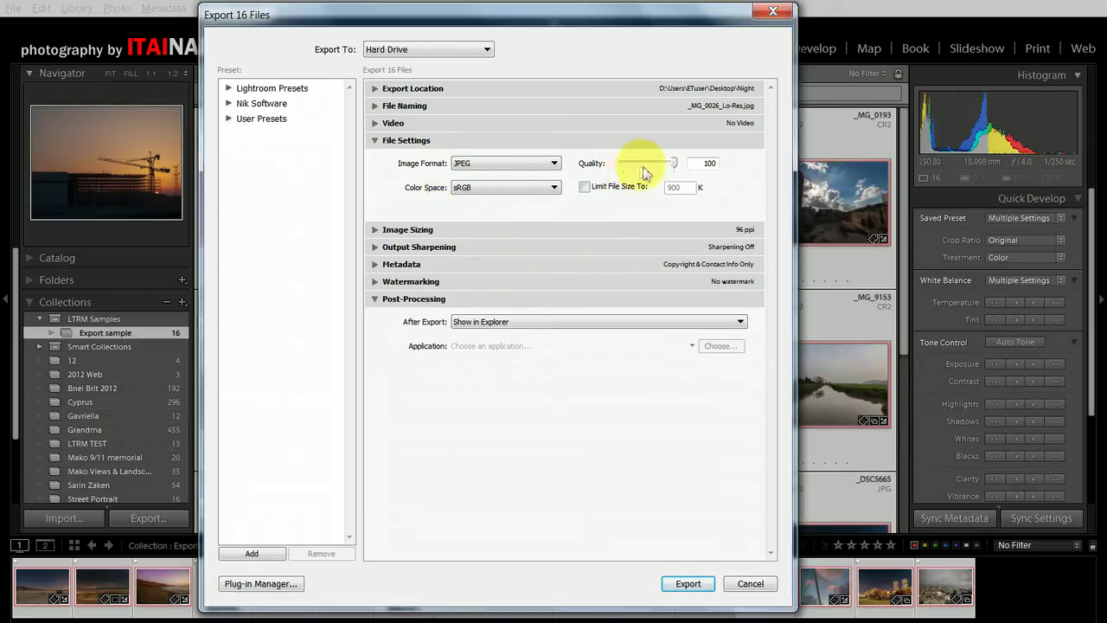
{"action": "left_click", "coordinate": [707, 163]}
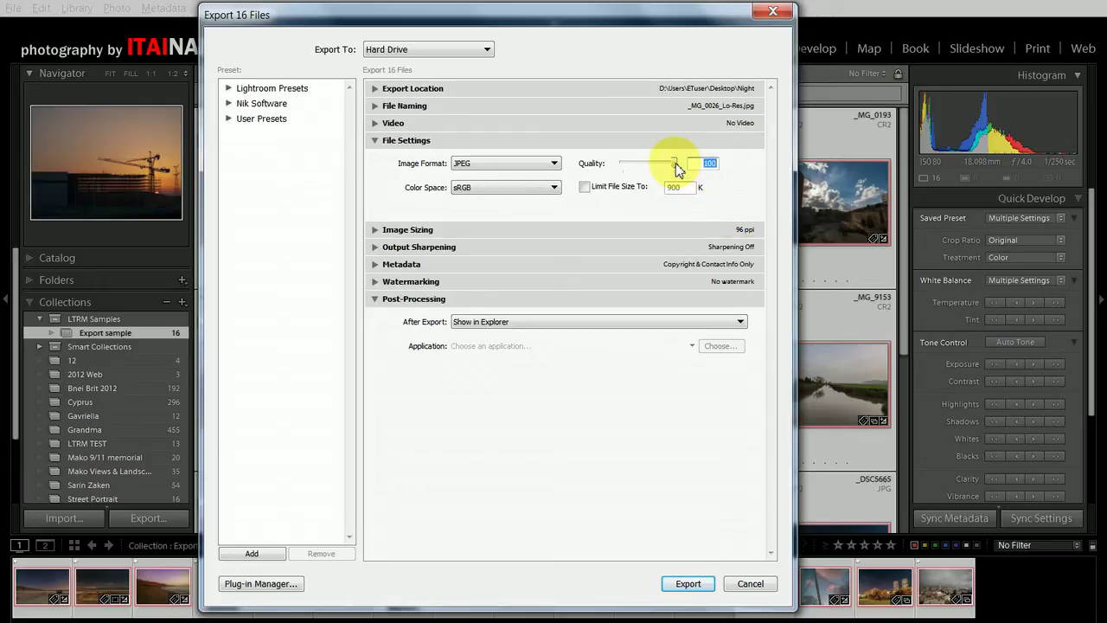
{"action": "left_click_drag", "start_coordinate": [676, 163], "coordinate": [665, 164]}
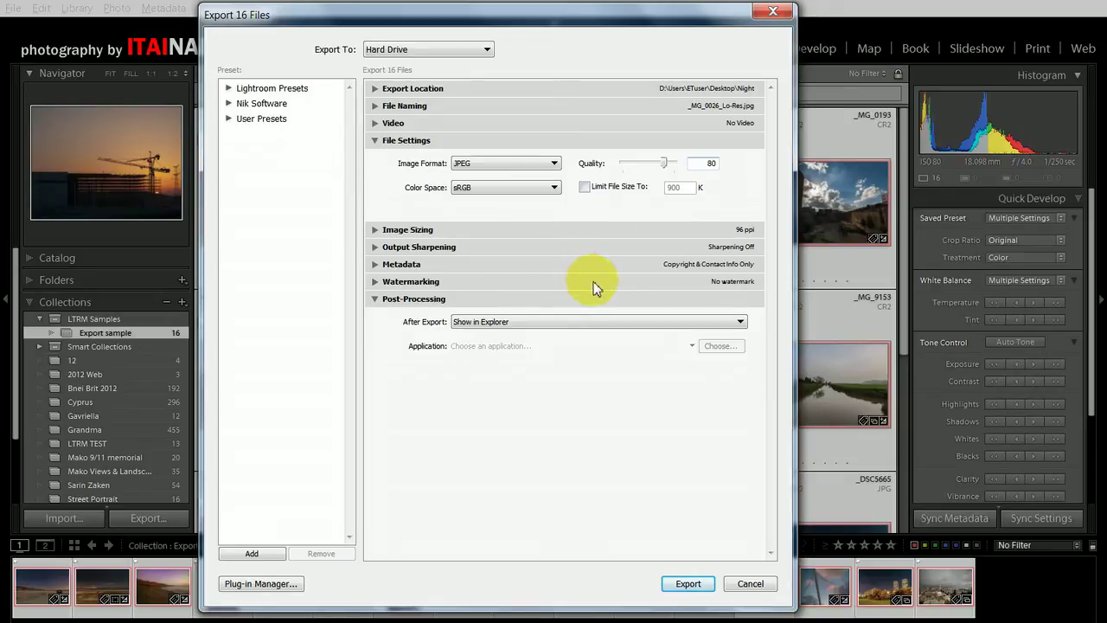
- Try a 500 K file size limit, then turn the limit off again
{"action": "left_click", "coordinate": [585, 187]}
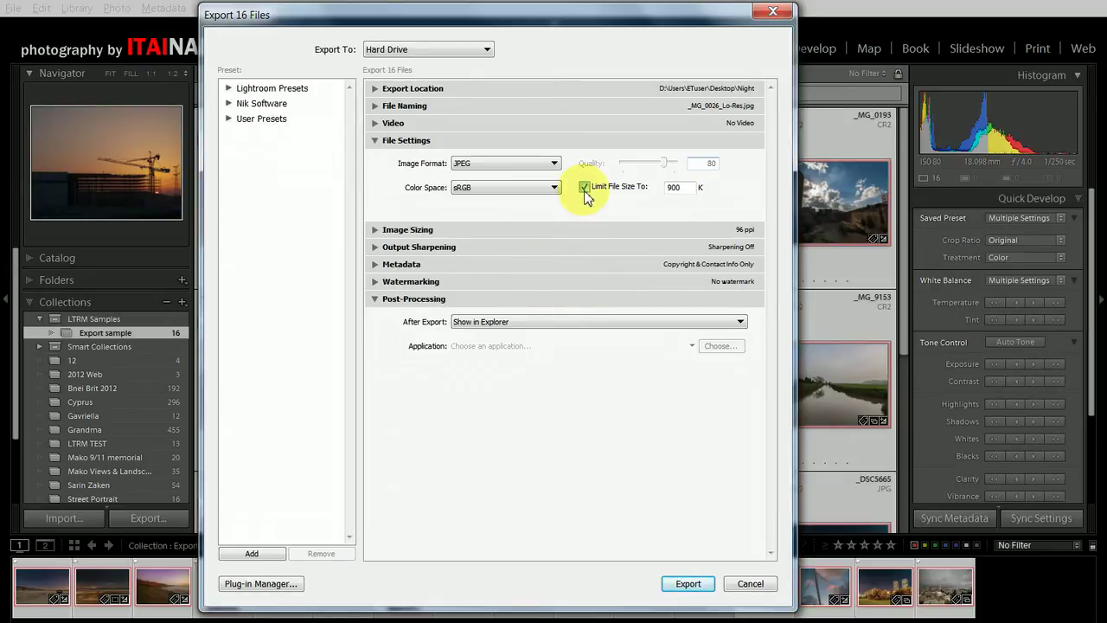
{"action": "double_click", "coordinate": [688, 188]}
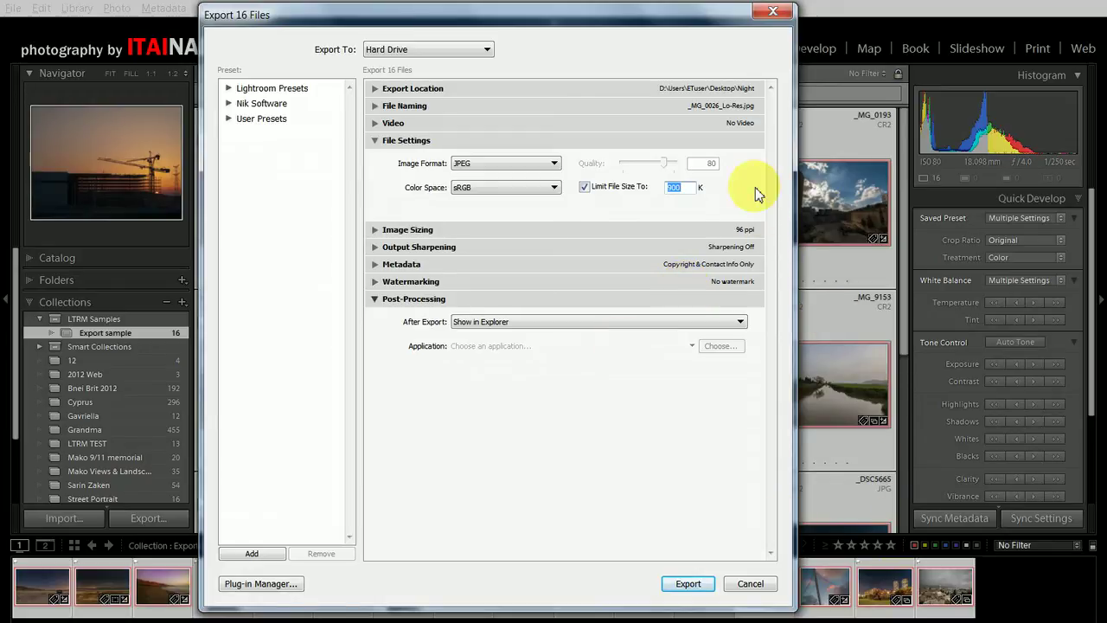
{"action": "type", "text": "50"}
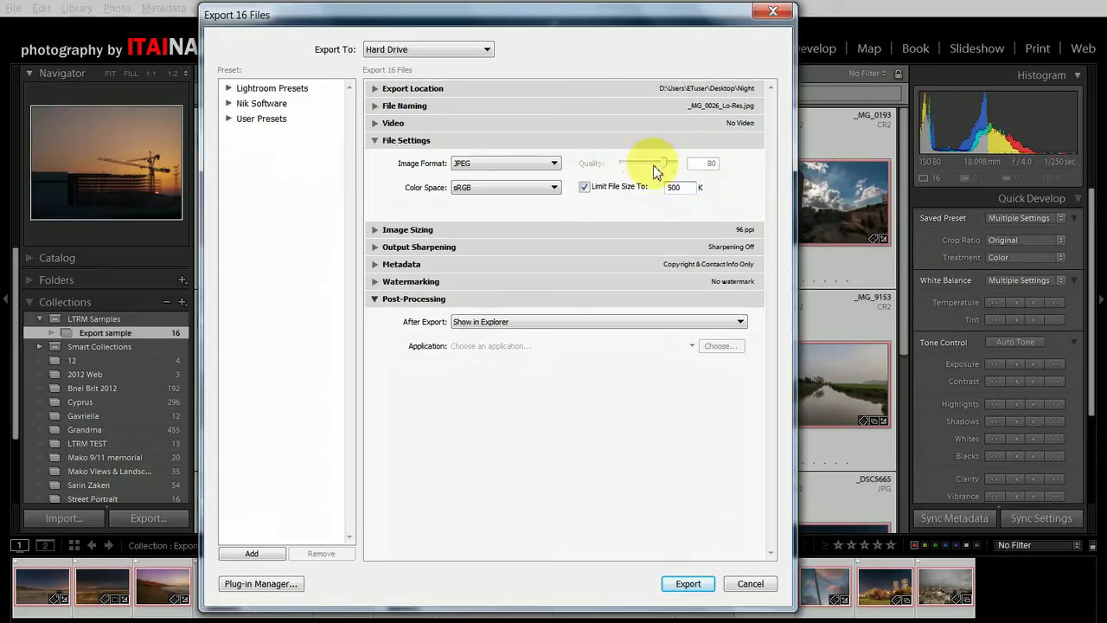
{"action": "left_click", "coordinate": [610, 189]}
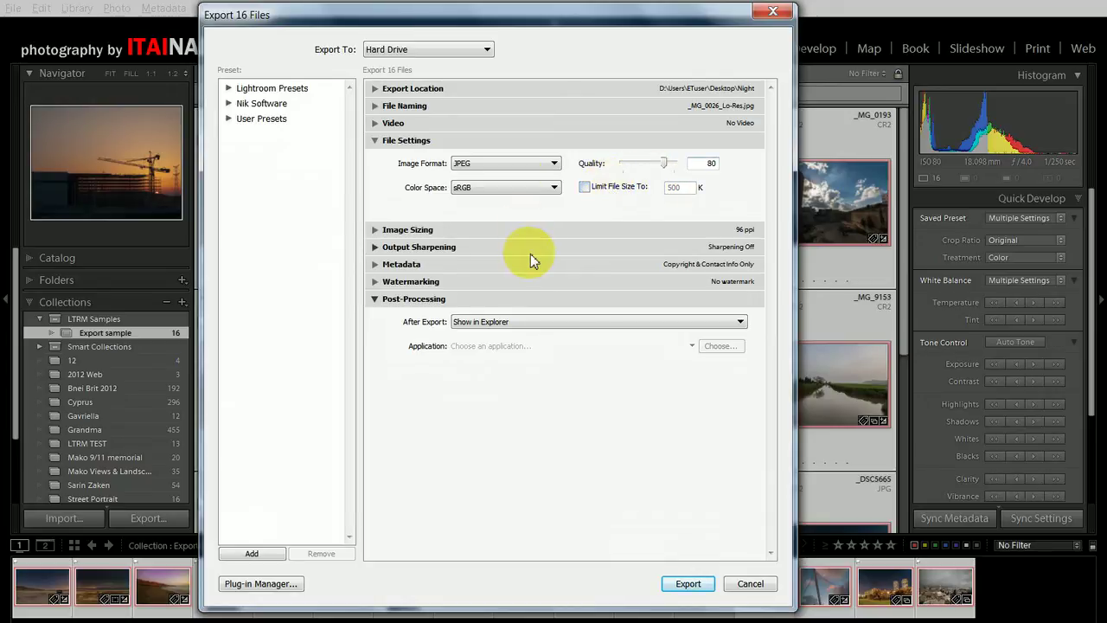
{"action": "left_click", "coordinate": [373, 138]}
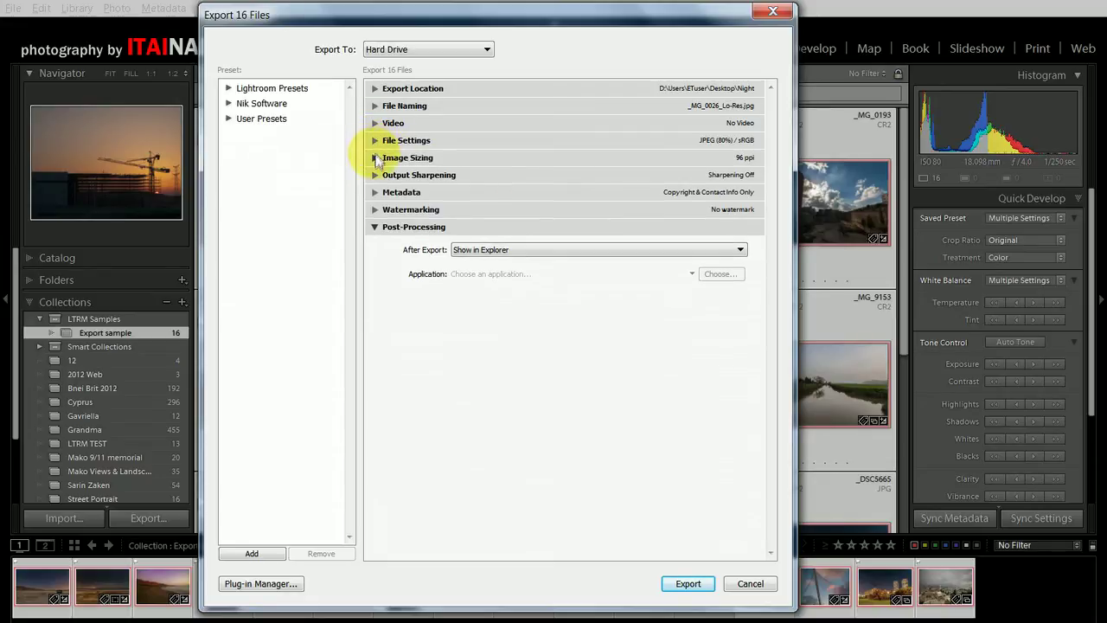
- Resize to fit the long edge at 1000 pixels with 96 ppi resolution
{"action": "left_click", "coordinate": [375, 155]}
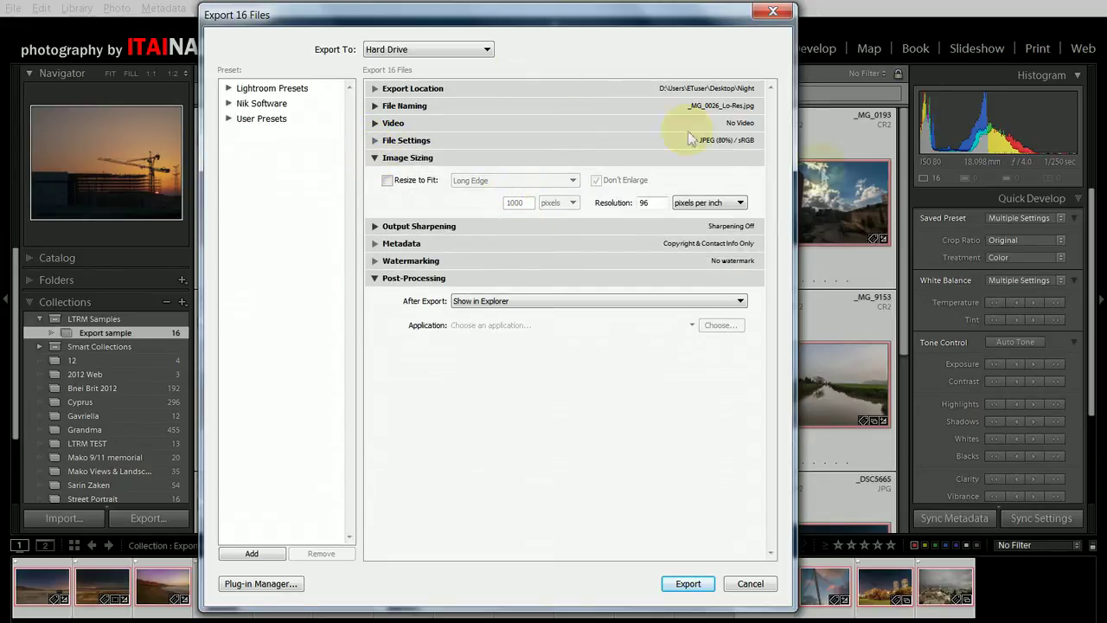
{"action": "left_click", "coordinate": [858, 190]}
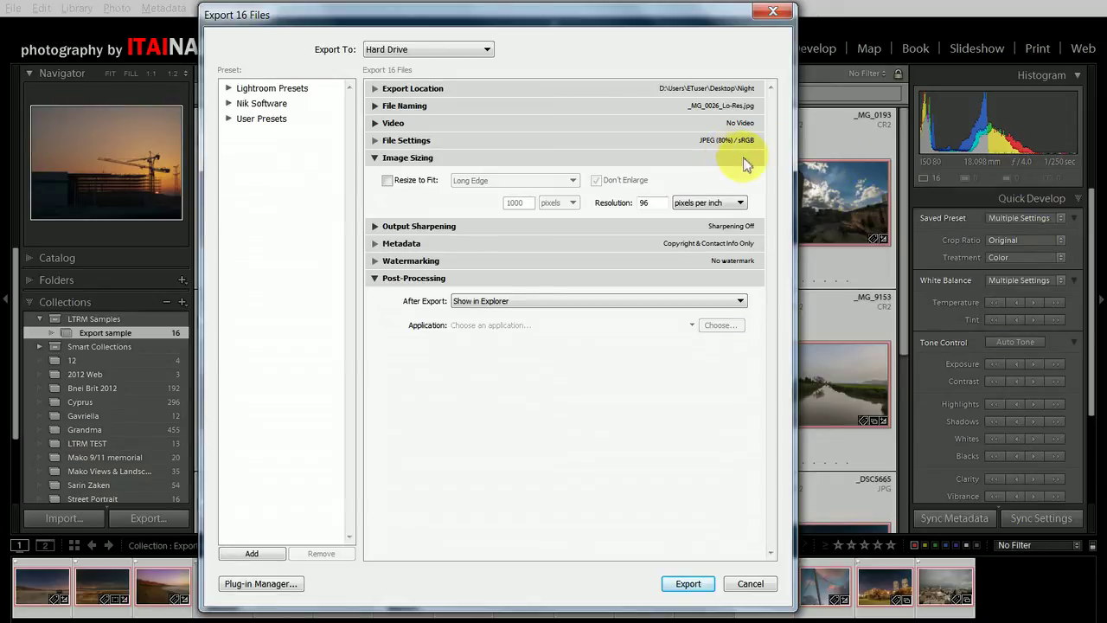
{"action": "left_click", "coordinate": [431, 188]}
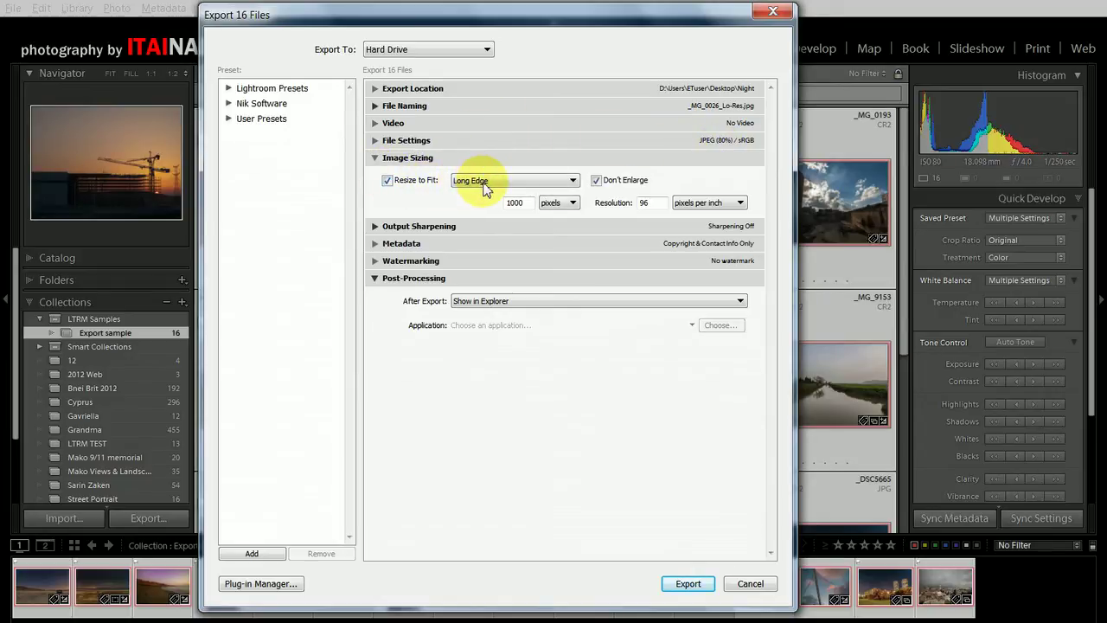
{"action": "double_click", "coordinate": [517, 202]}
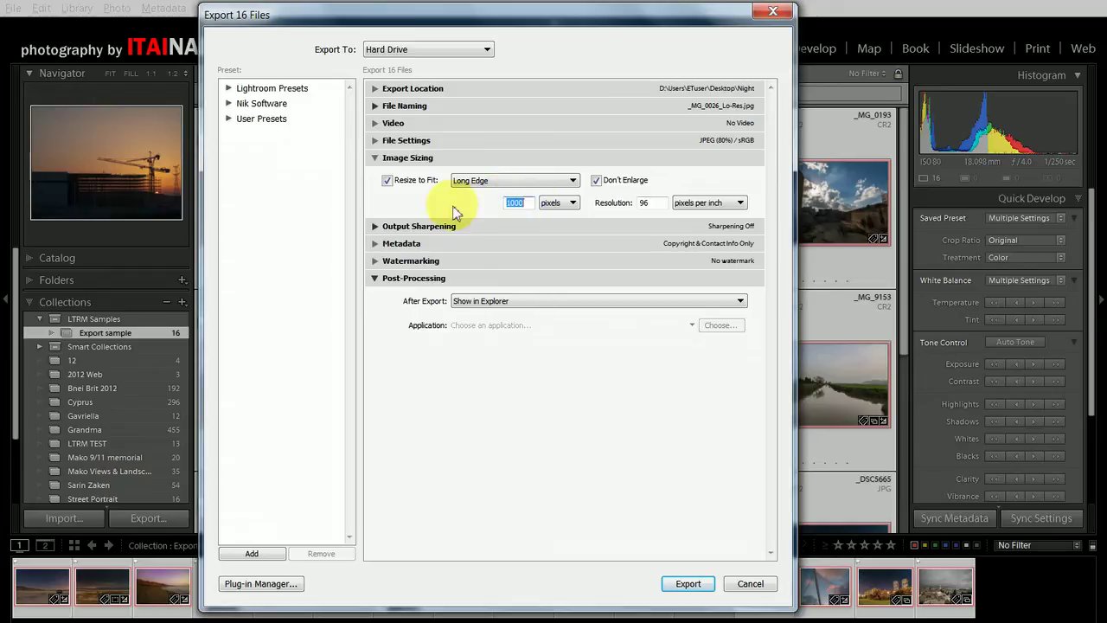
{"action": "left_click", "coordinate": [558, 202]}
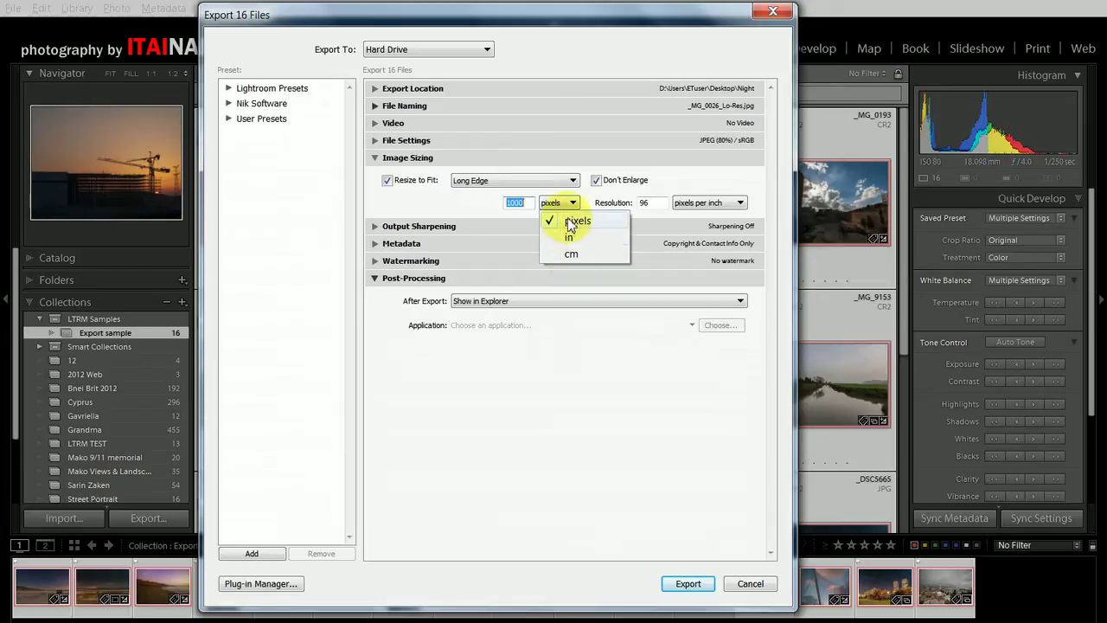
{"action": "left_click", "coordinate": [575, 221]}
{"action": "key", "text": "Tab"}
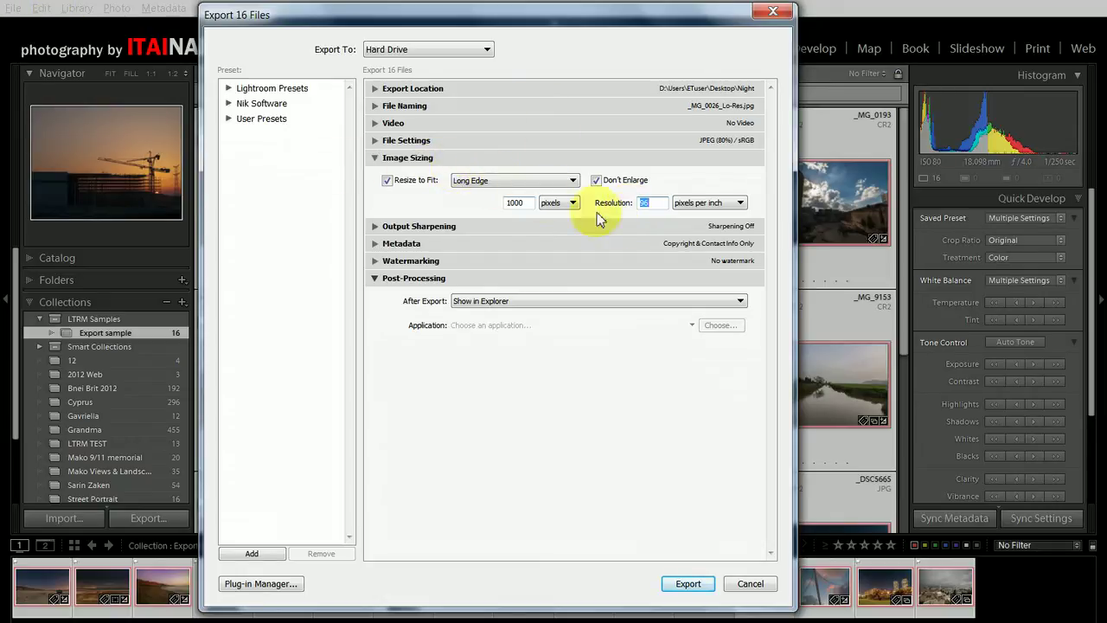
{"action": "left_click_drag", "start_coordinate": [660, 210], "coordinate": [644, 208]}
{"action": "left_click", "coordinate": [644, 202]}
- Try centimetre sizing and a 300 ppi resolution, then switch units back to pixels
{"action": "left_click", "coordinate": [548, 206]}
{"action": "left_click", "coordinate": [569, 254]}
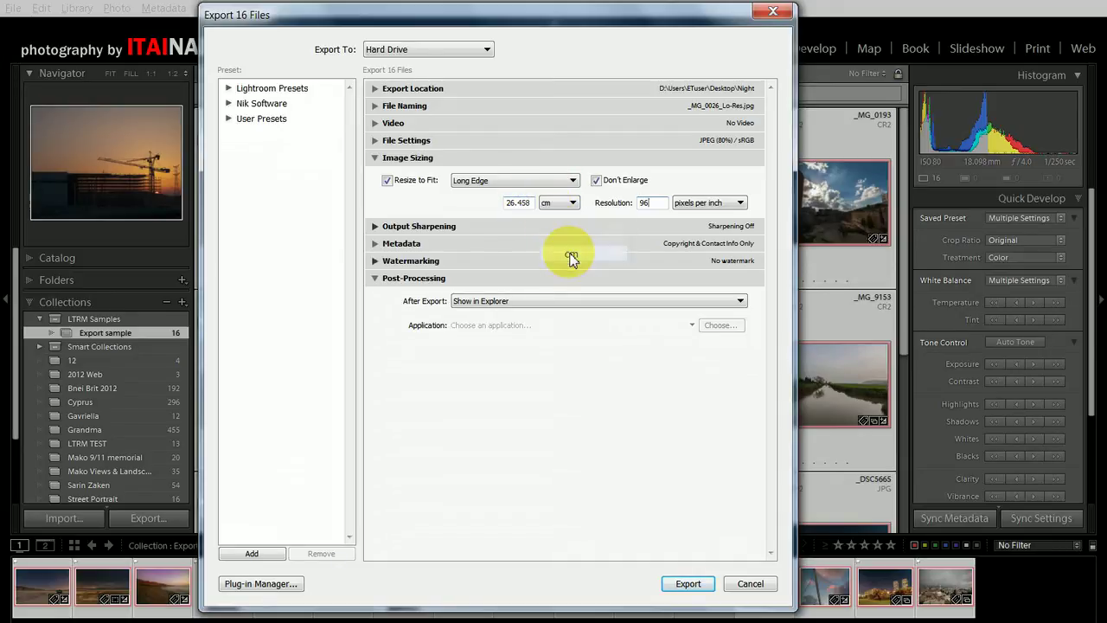
{"action": "double_click", "coordinate": [519, 203]}
{"action": "type", "text": "18"}
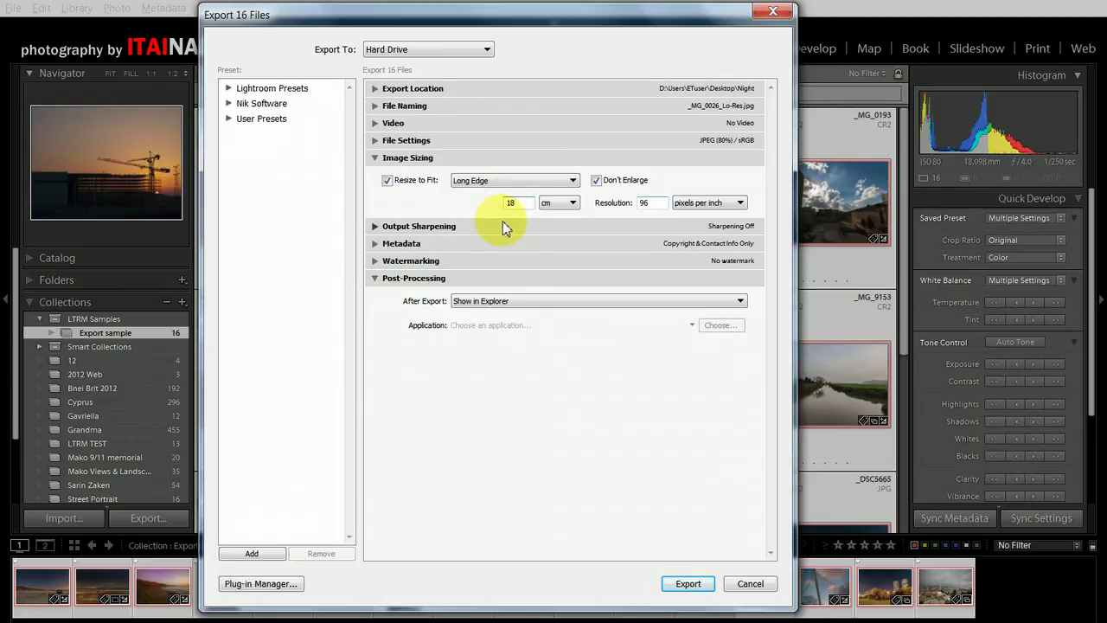
{"action": "double_click", "coordinate": [647, 202]}
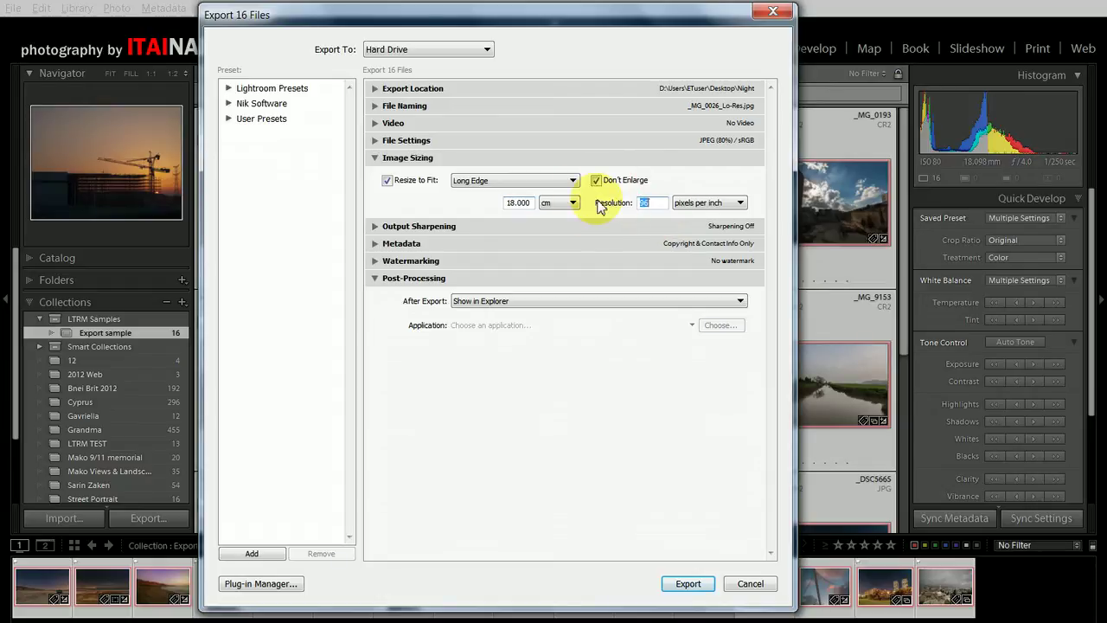
{"action": "type", "text": "300"}
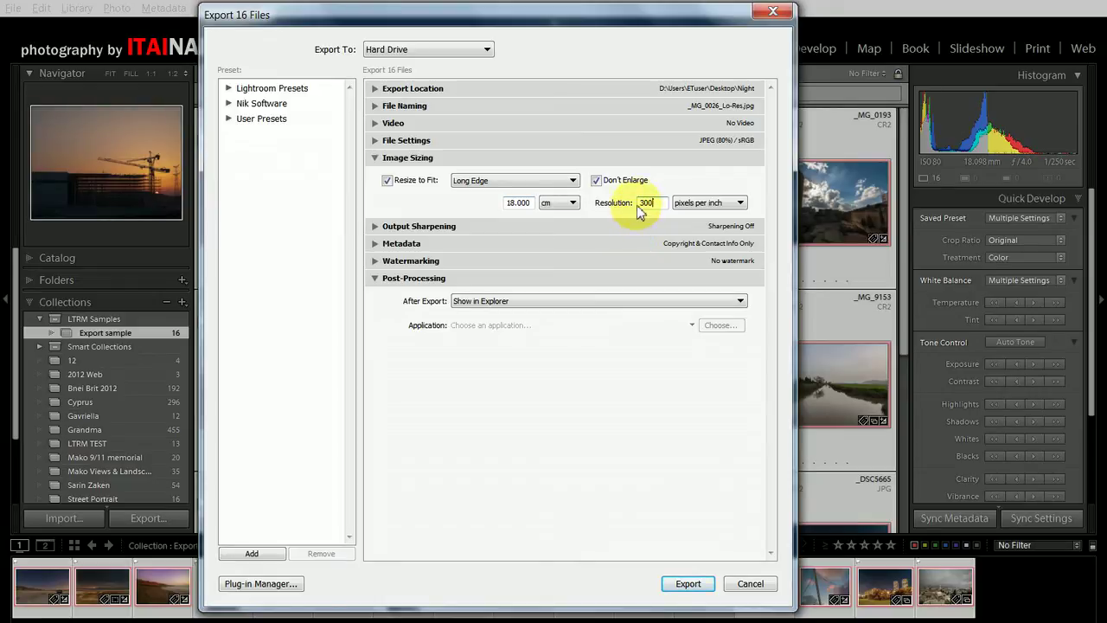
{"action": "double_click", "coordinate": [641, 206]}
{"action": "type", "text": "96"}
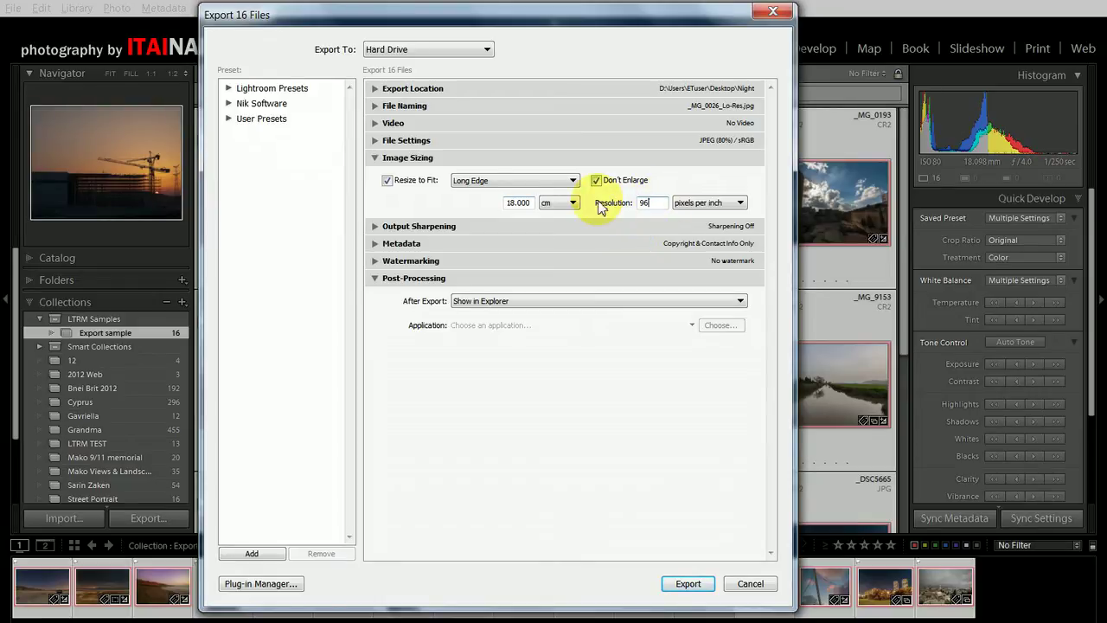
{"action": "left_click", "coordinate": [566, 202]}
{"action": "left_click", "coordinate": [571, 222]}
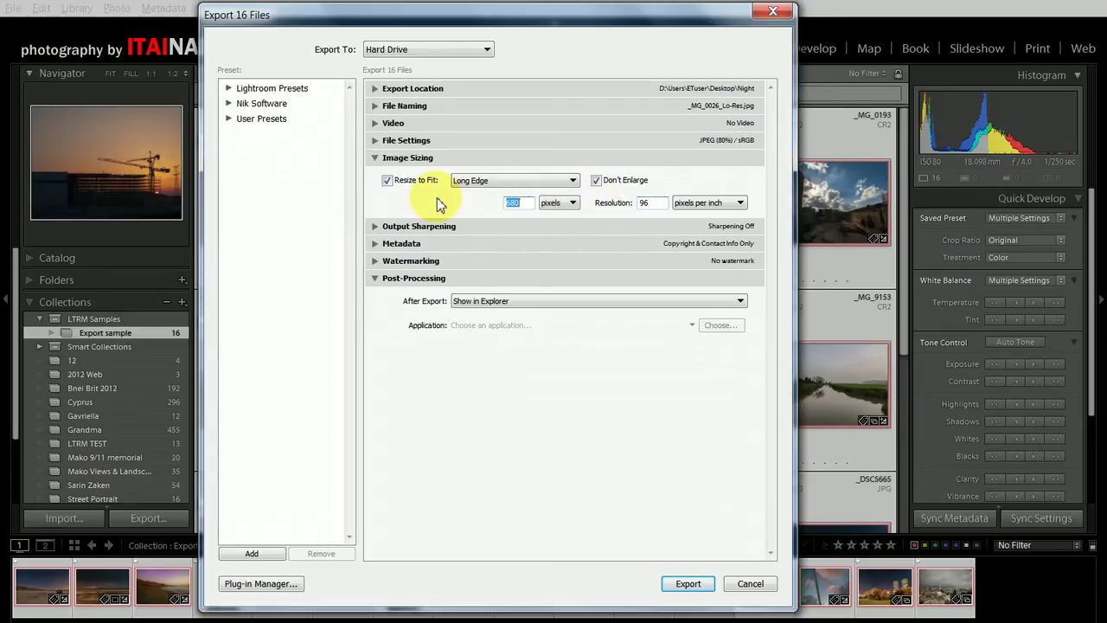
{"action": "type", "text": "1000"}
{"action": "mouse_move", "coordinate": [528, 18]}
{"action": "left_mouse_down"}
{"action": "mouse_move", "coordinate": [883, 9]}
{"action": "mouse_move", "coordinate": [929, 19]}
{"action": "left_mouse_up"}
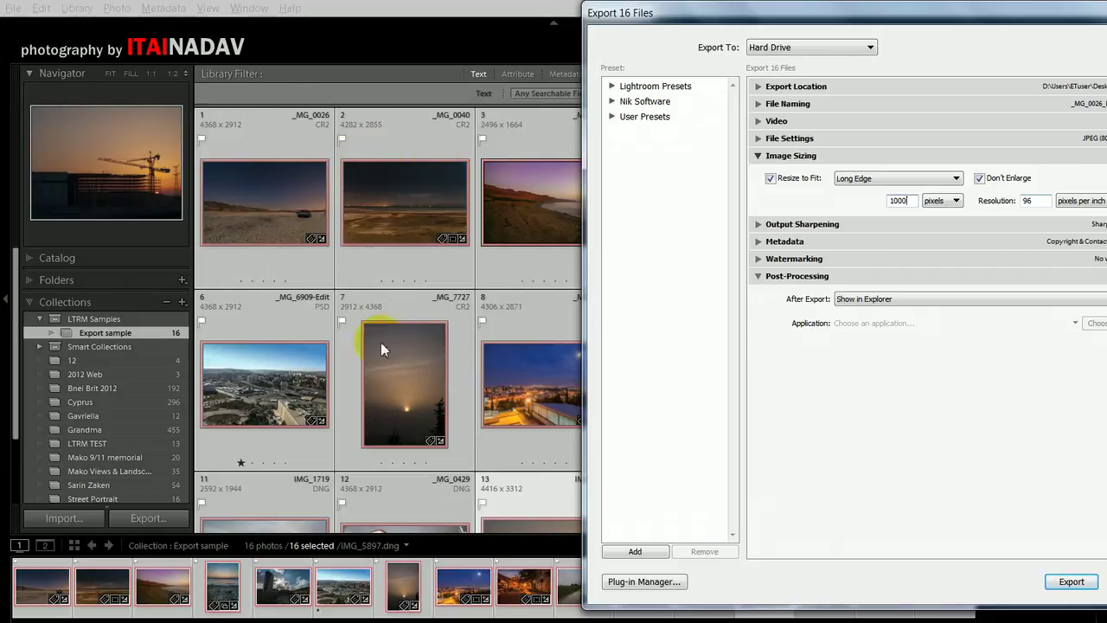
- Resize to fit width 1000 and height 700 pixels at 96 ppi
{"action": "left_click_drag", "start_coordinate": [703, 20], "coordinate": [271, 22]}
{"action": "left_click", "coordinate": [437, 179]}
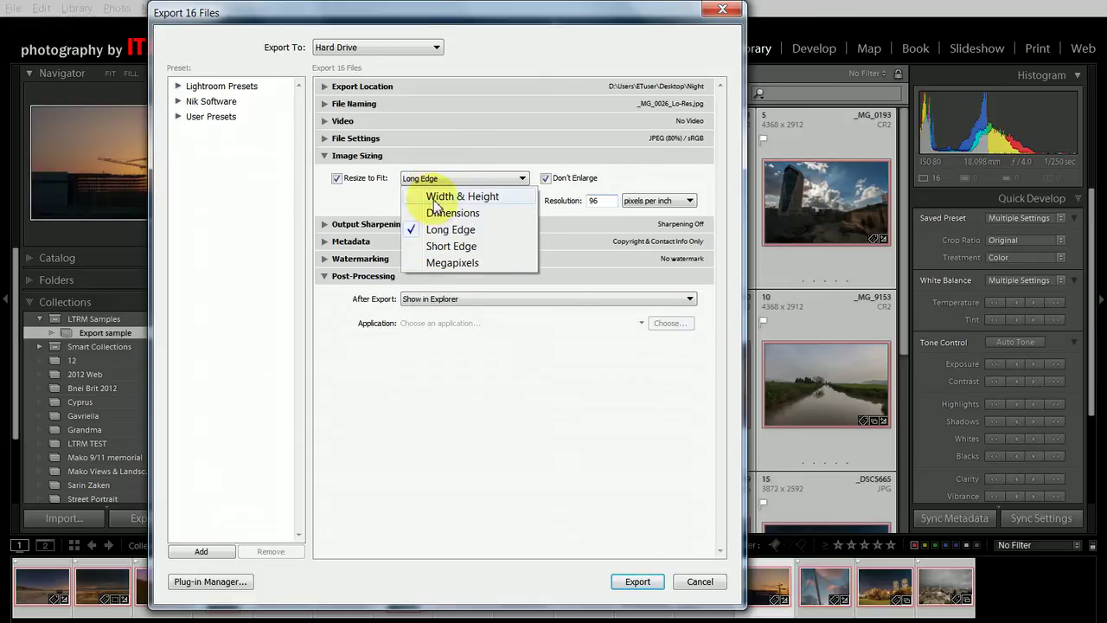
{"action": "left_click", "coordinate": [435, 198]}
{"action": "double_click", "coordinate": [415, 202]}
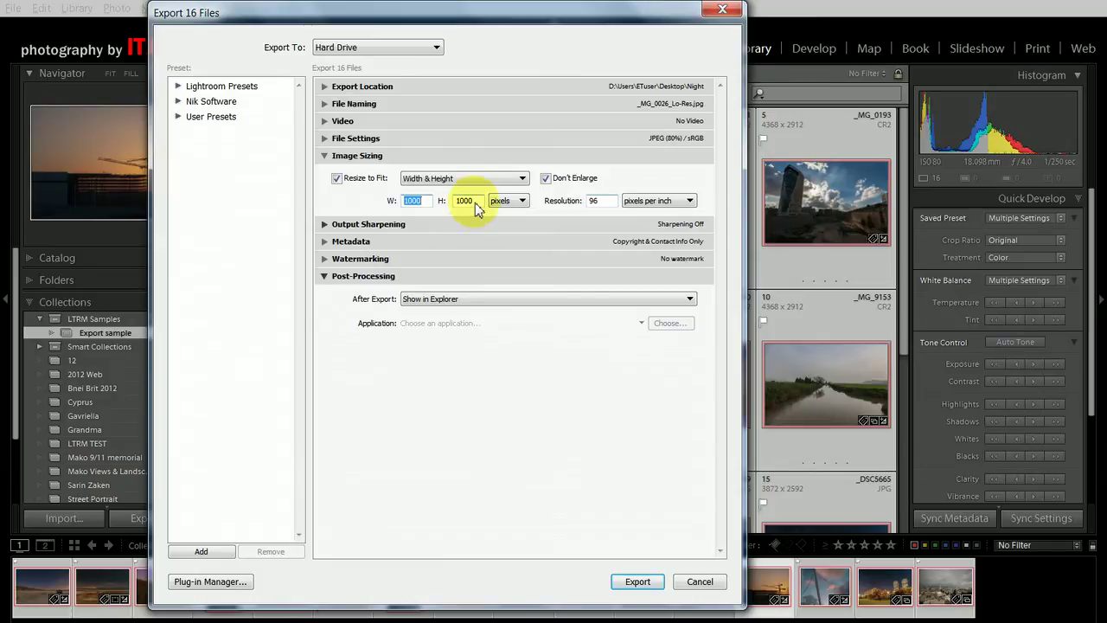
{"action": "left_click_drag", "start_coordinate": [467, 202], "coordinate": [436, 206]}
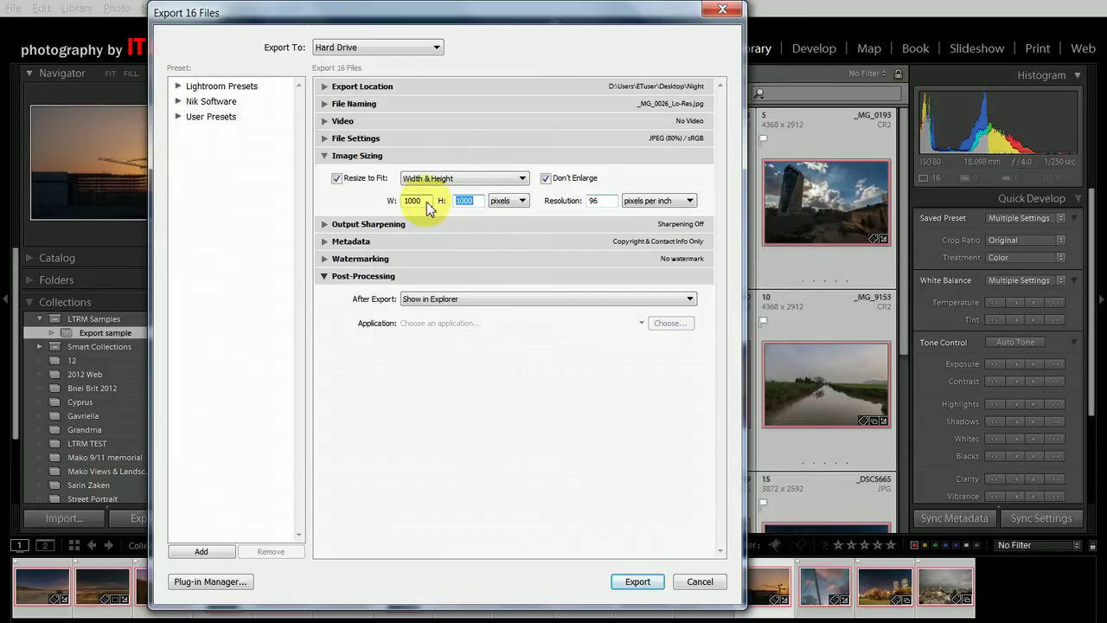
{"action": "type", "text": "700"}
{"action": "left_click_drag", "start_coordinate": [606, 201], "coordinate": [571, 206]}
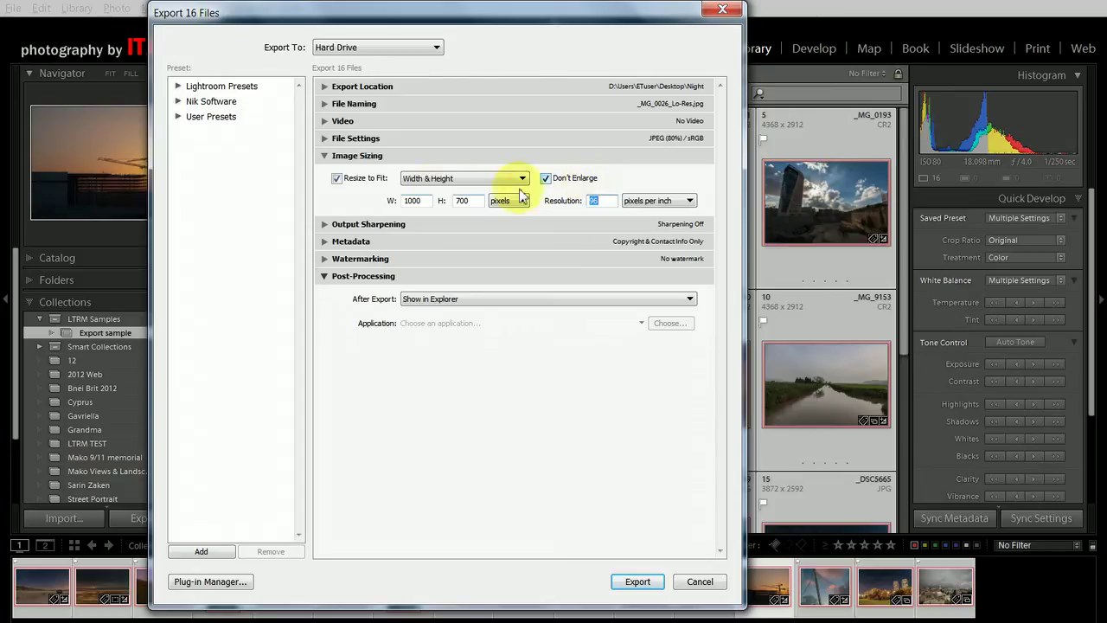
{"action": "left_click", "coordinate": [325, 156]}
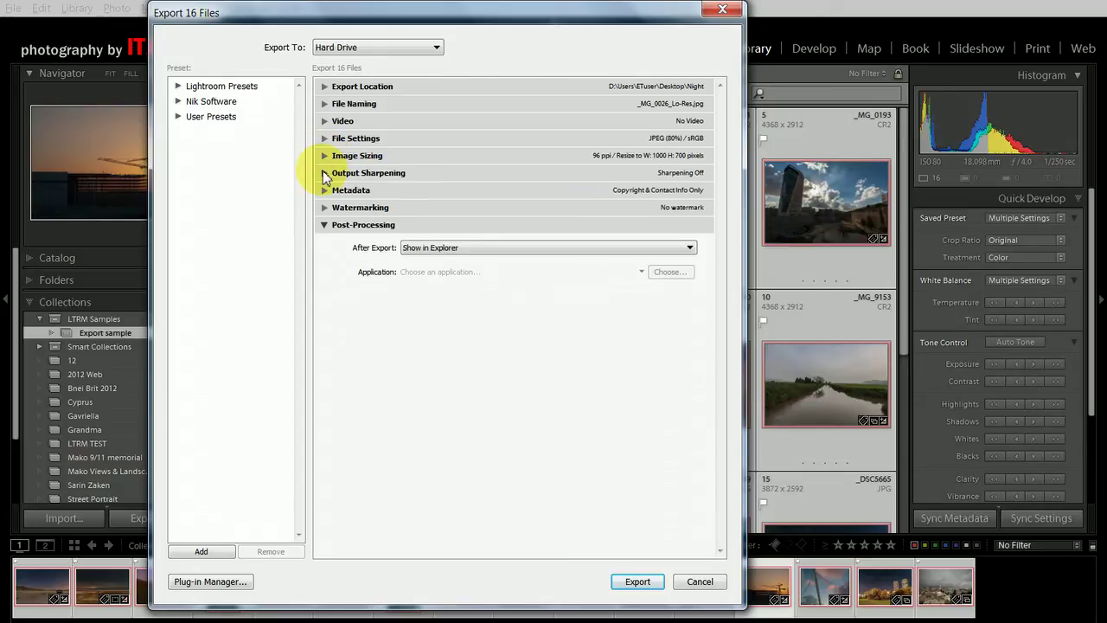
- Enable output sharpening for Screen, trying the Standard and Low amounts
{"action": "left_click", "coordinate": [327, 172]}
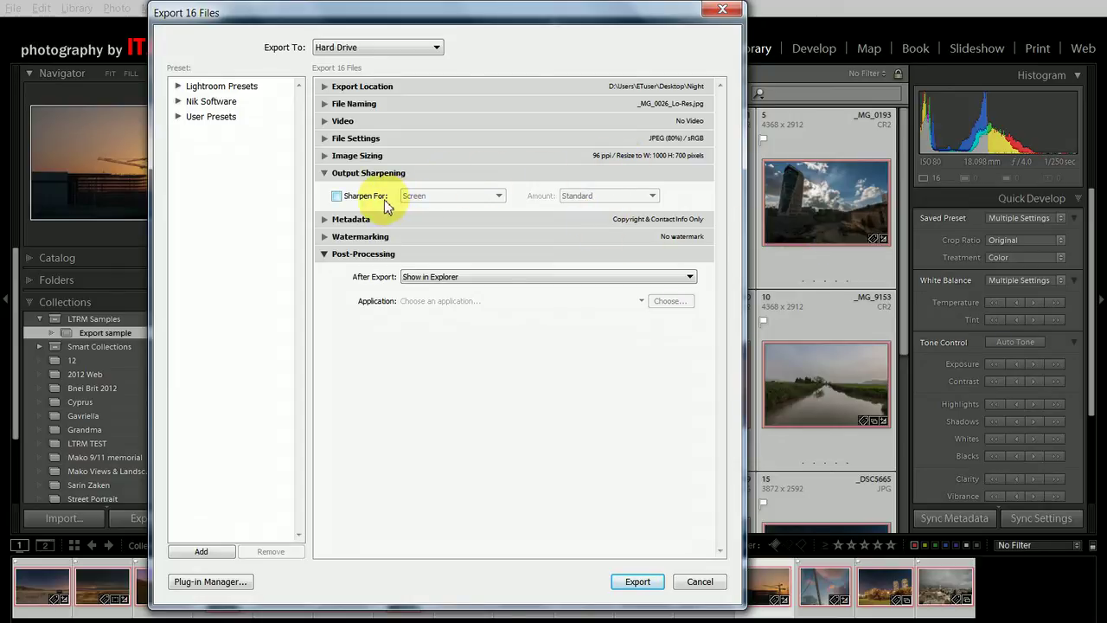
{"action": "left_click", "coordinate": [336, 197]}
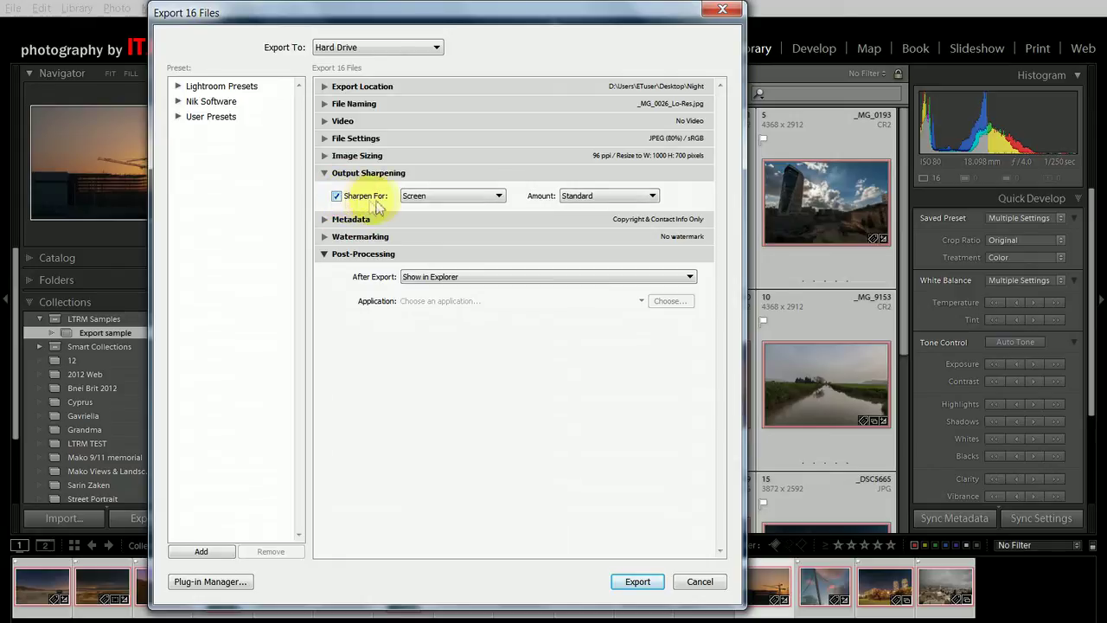
{"action": "left_click", "coordinate": [415, 196]}
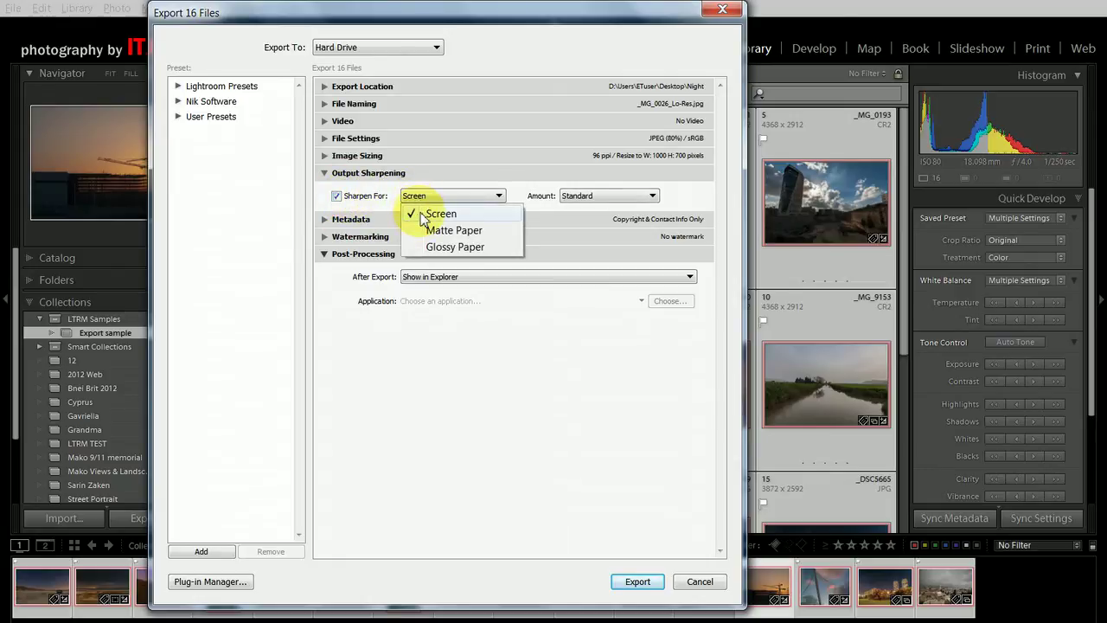
{"action": "left_click", "coordinate": [415, 213]}
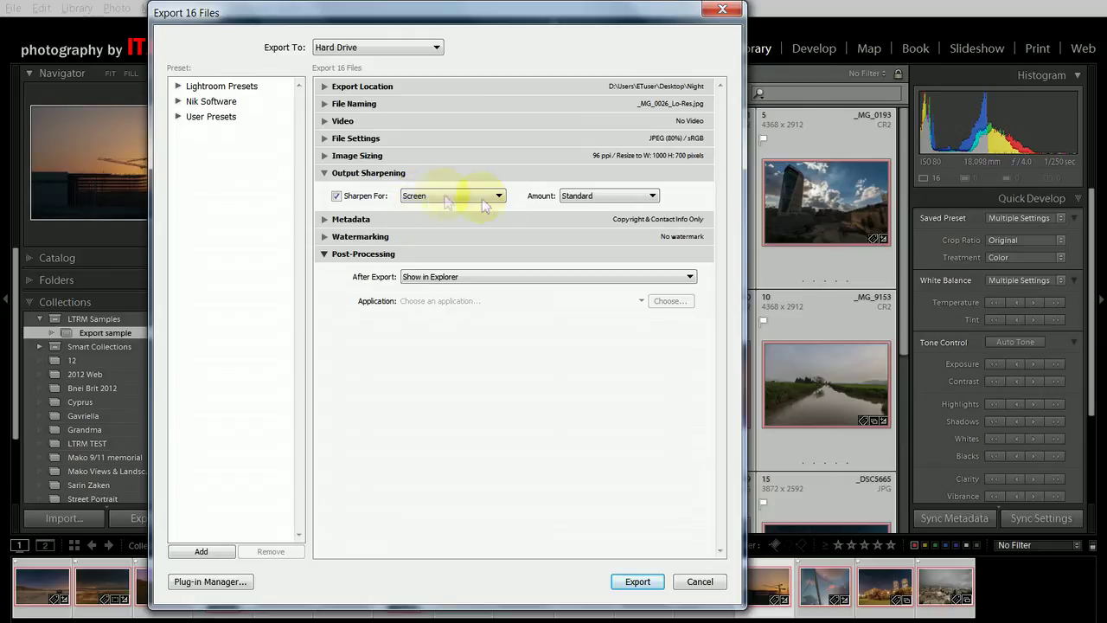
{"action": "left_click", "coordinate": [589, 199]}
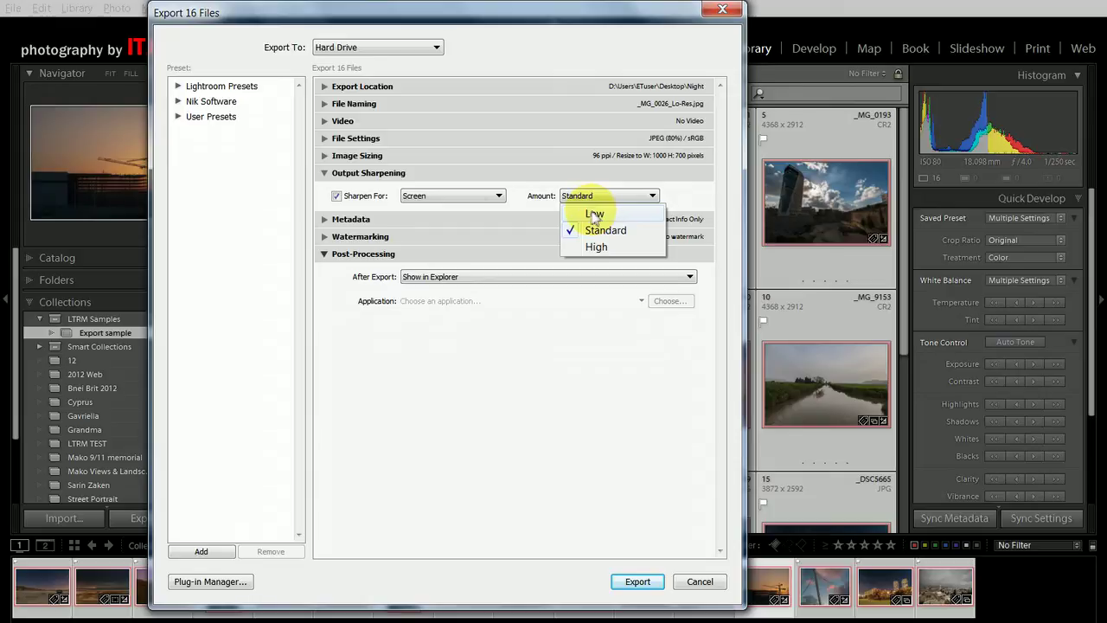
{"action": "left_click", "coordinate": [592, 236]}
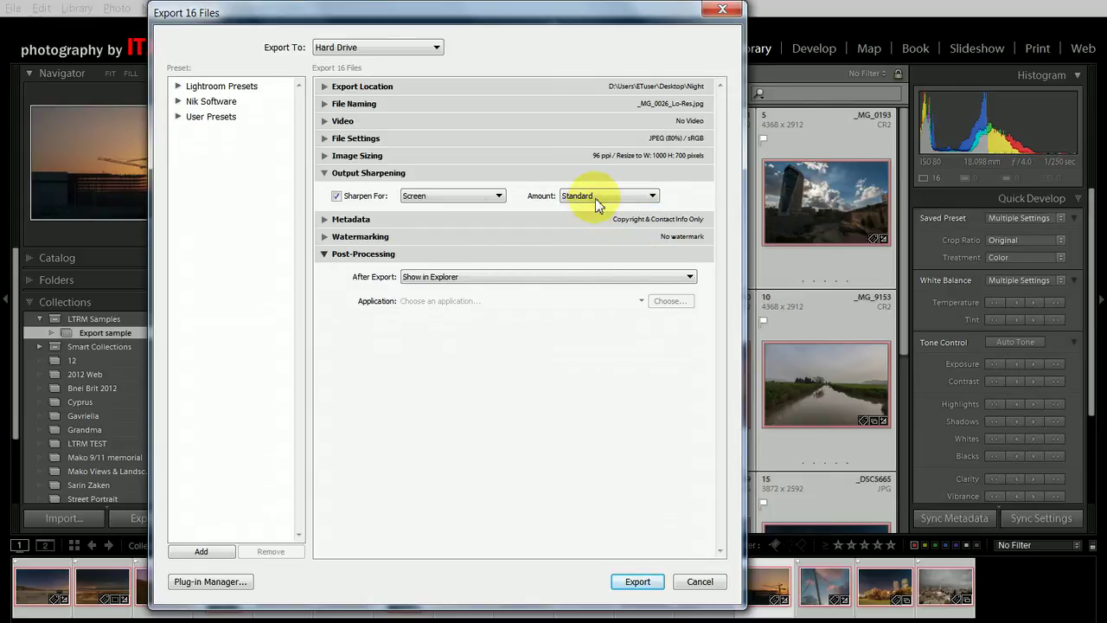
{"action": "left_click", "coordinate": [596, 198]}
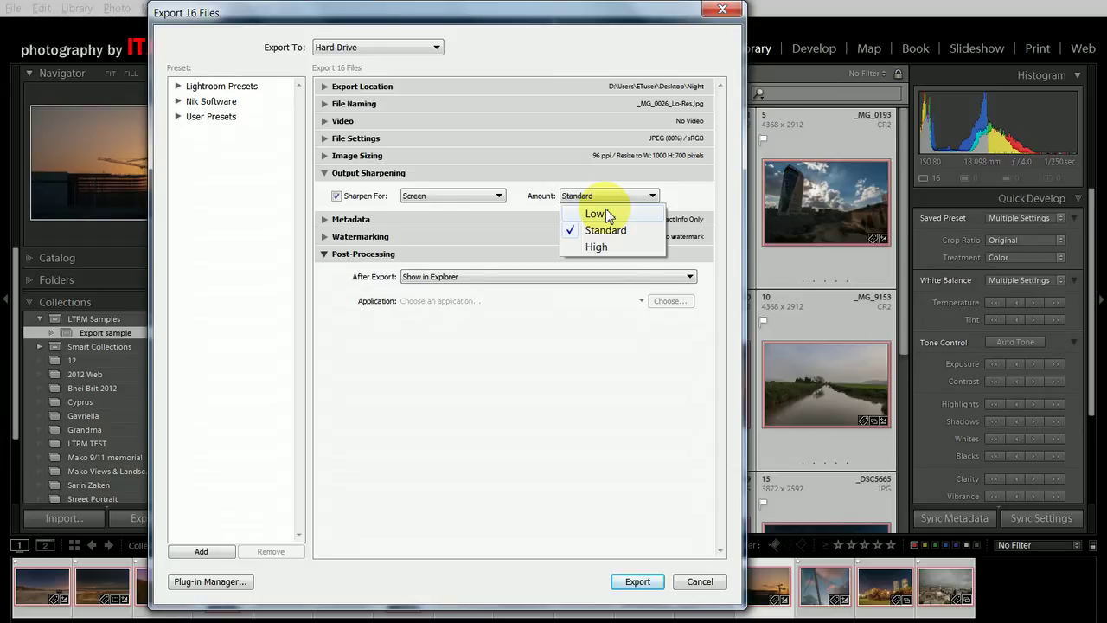
{"action": "left_click", "coordinate": [608, 215]}
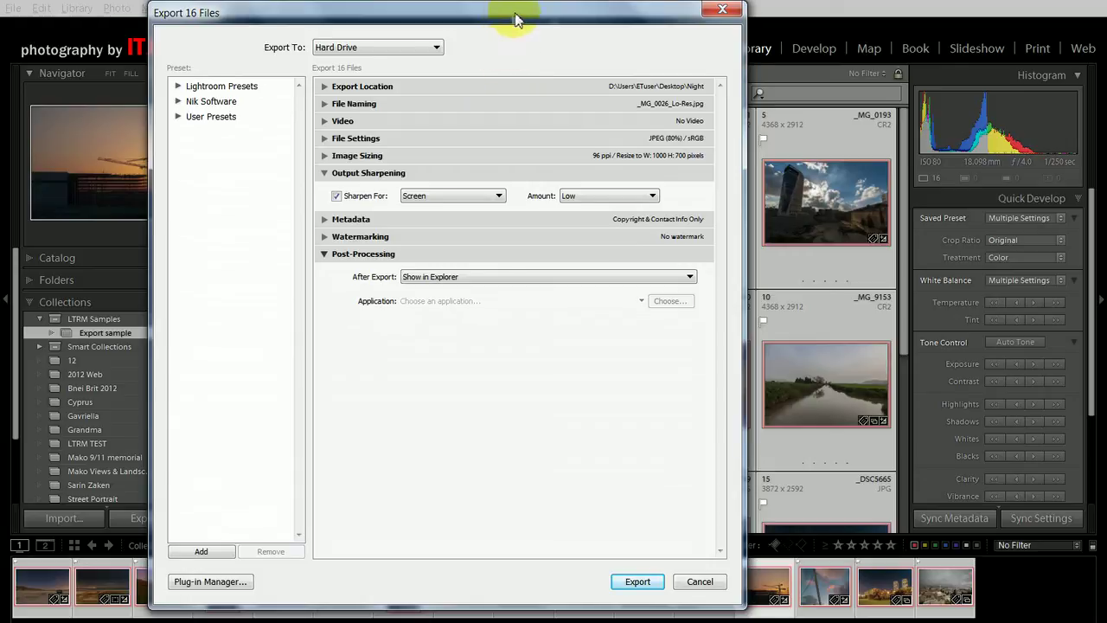
- Try the High sharpening amount, then settle on Standard
{"action": "left_click_drag", "start_coordinate": [519, 18], "coordinate": [600, 25]}
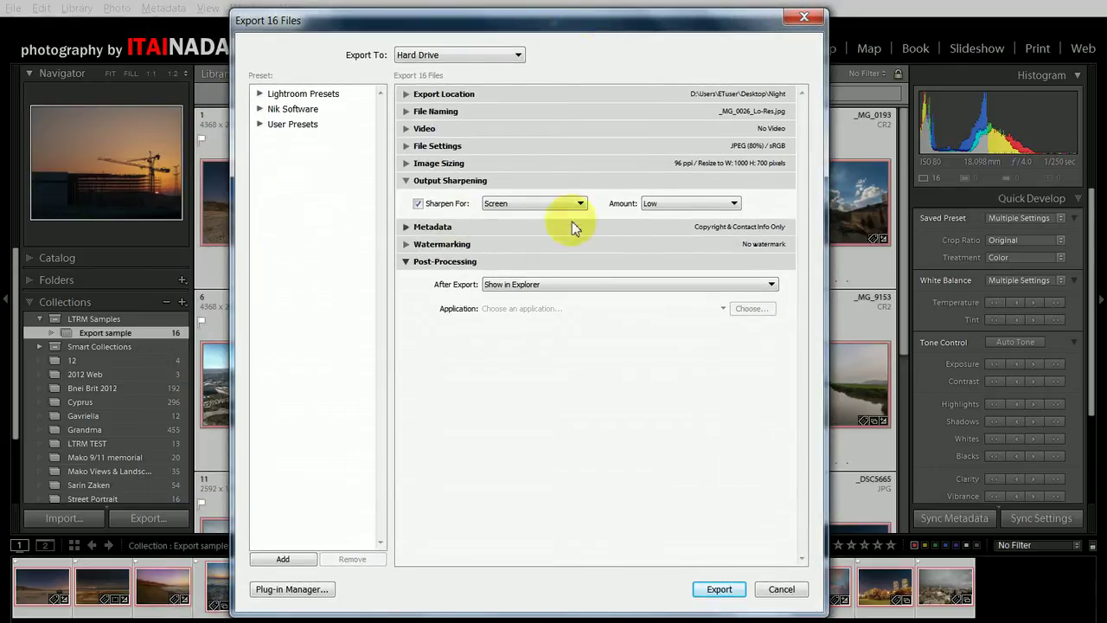
{"action": "left_click", "coordinate": [662, 204]}
{"action": "left_click", "coordinate": [678, 254]}
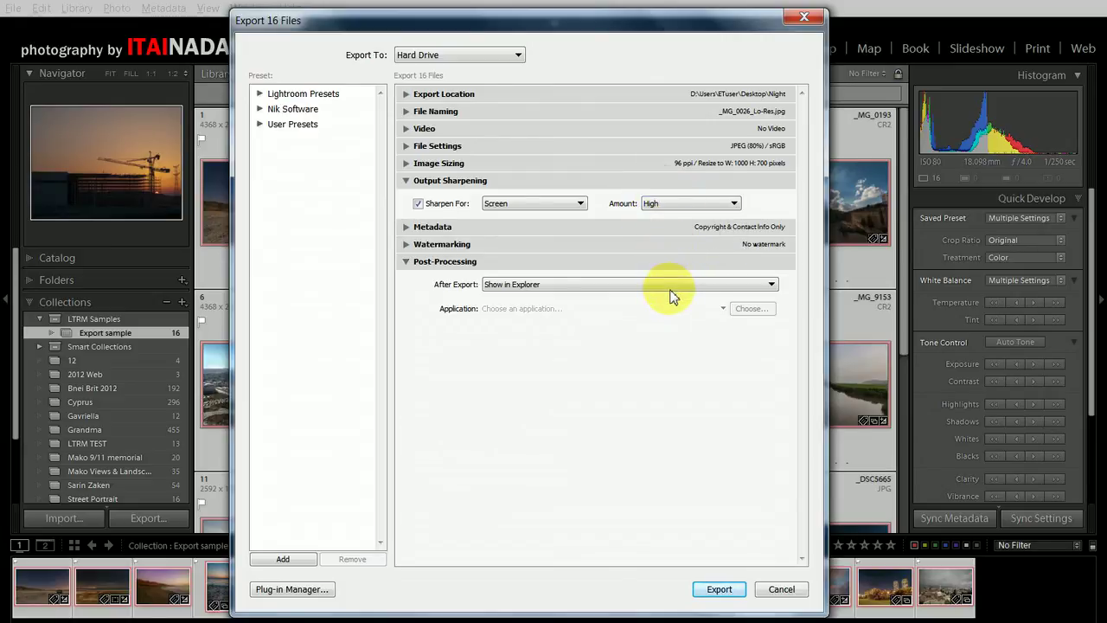
{"action": "left_click", "coordinate": [673, 204]}
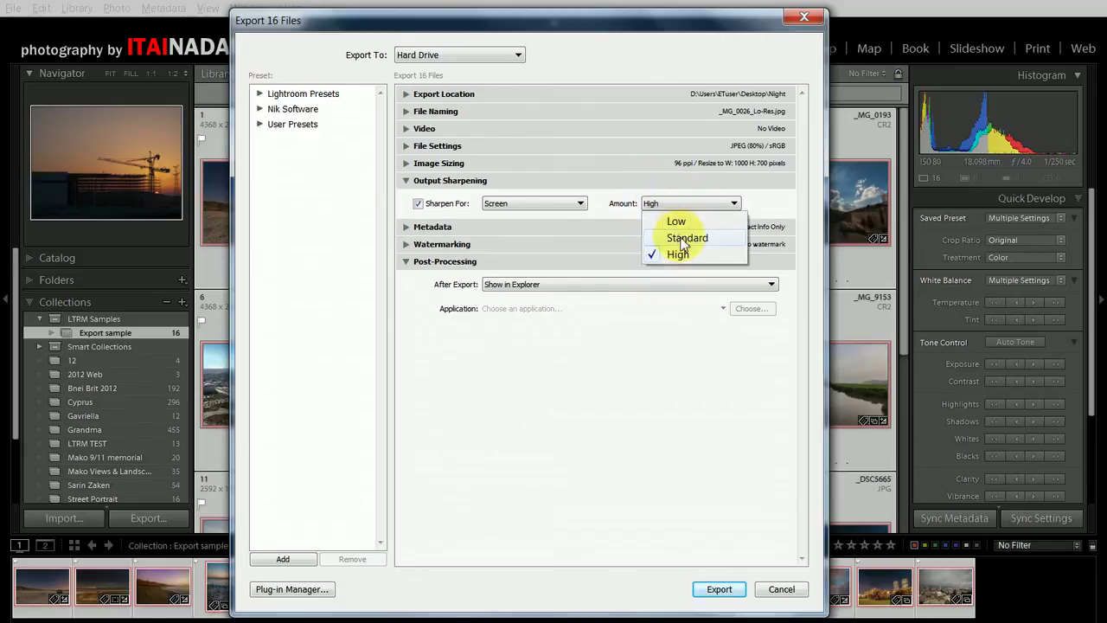
{"action": "left_click", "coordinate": [679, 237]}
{"action": "left_click", "coordinate": [406, 180]}
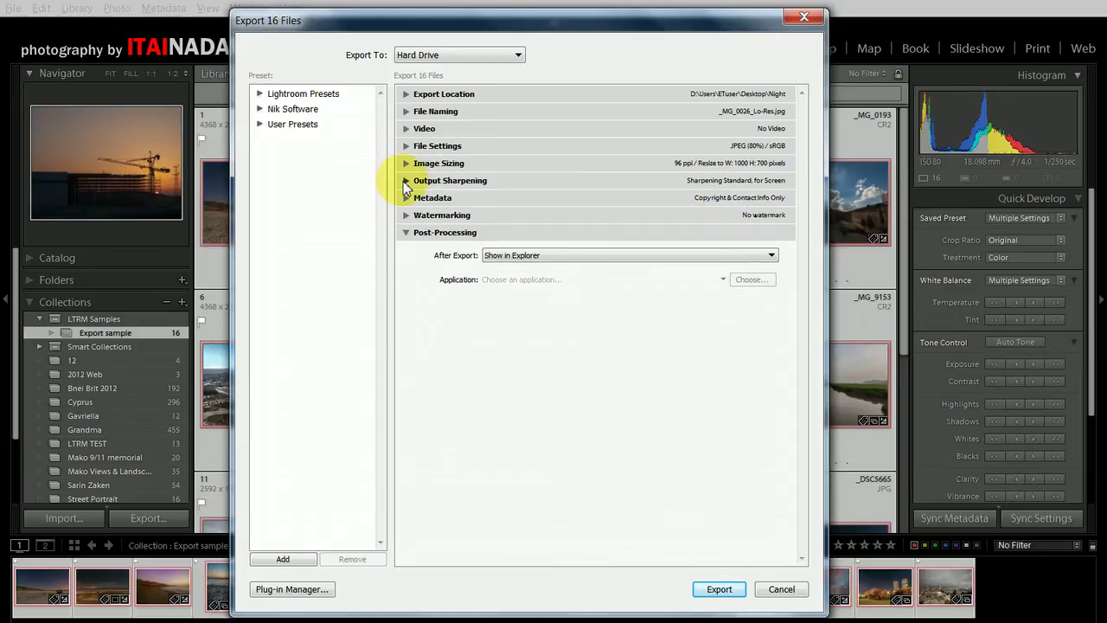
- Try including all metadata, then restrict it to Copyright & Contact Info Only
{"action": "left_click", "coordinate": [407, 199]}
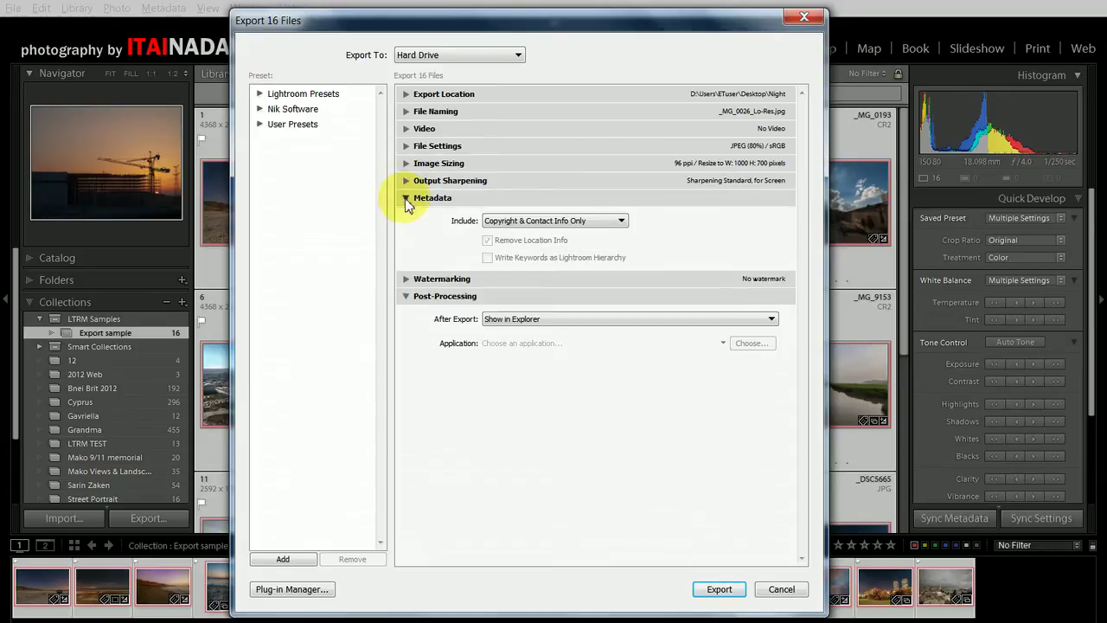
{"action": "left_click", "coordinate": [501, 224]}
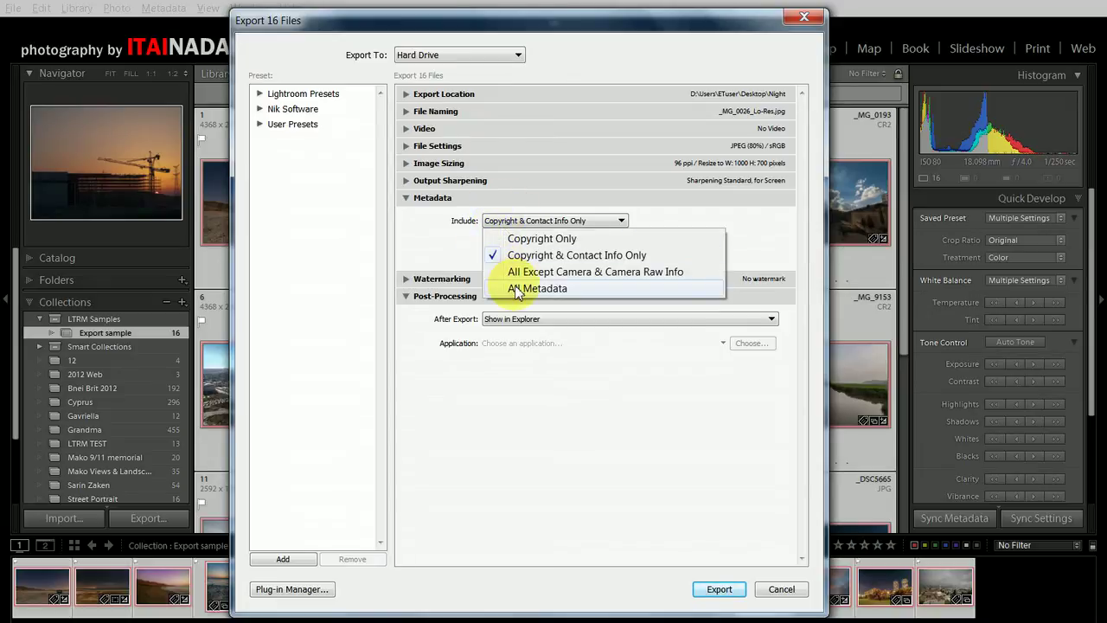
{"action": "left_click", "coordinate": [515, 290]}
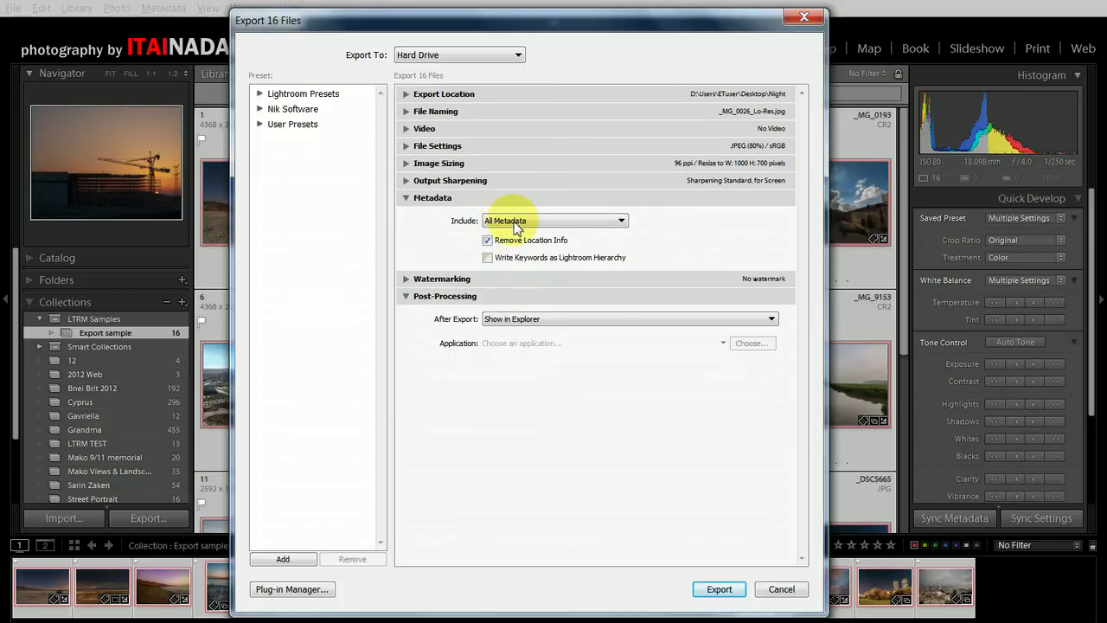
{"action": "left_click", "coordinate": [500, 227]}
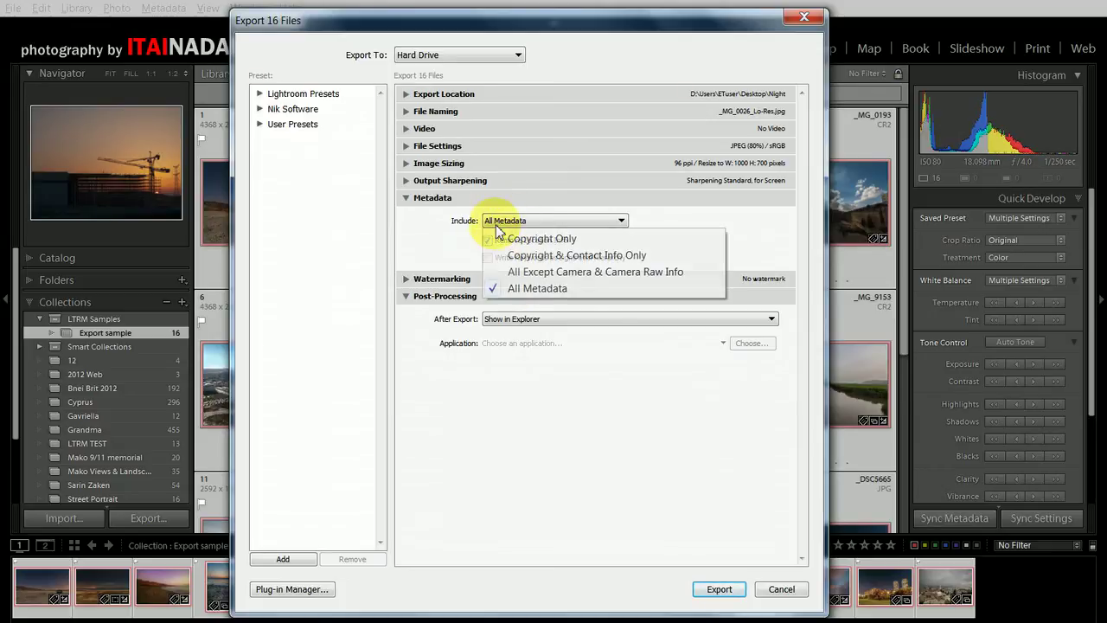
{"action": "left_click", "coordinate": [524, 288]}
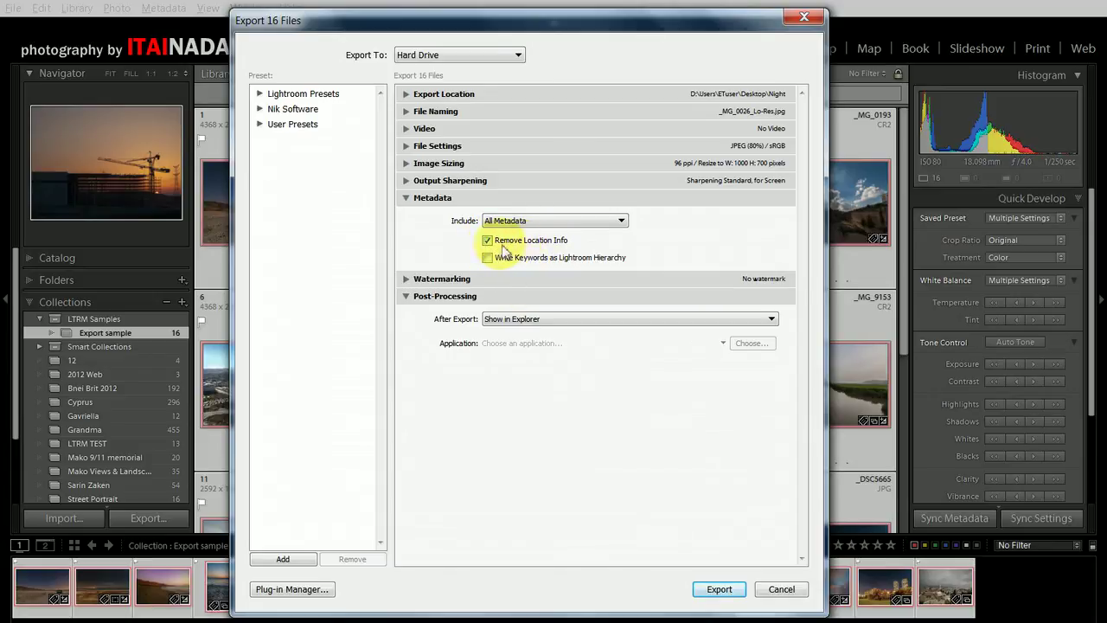
{"action": "left_click", "coordinate": [487, 240]}
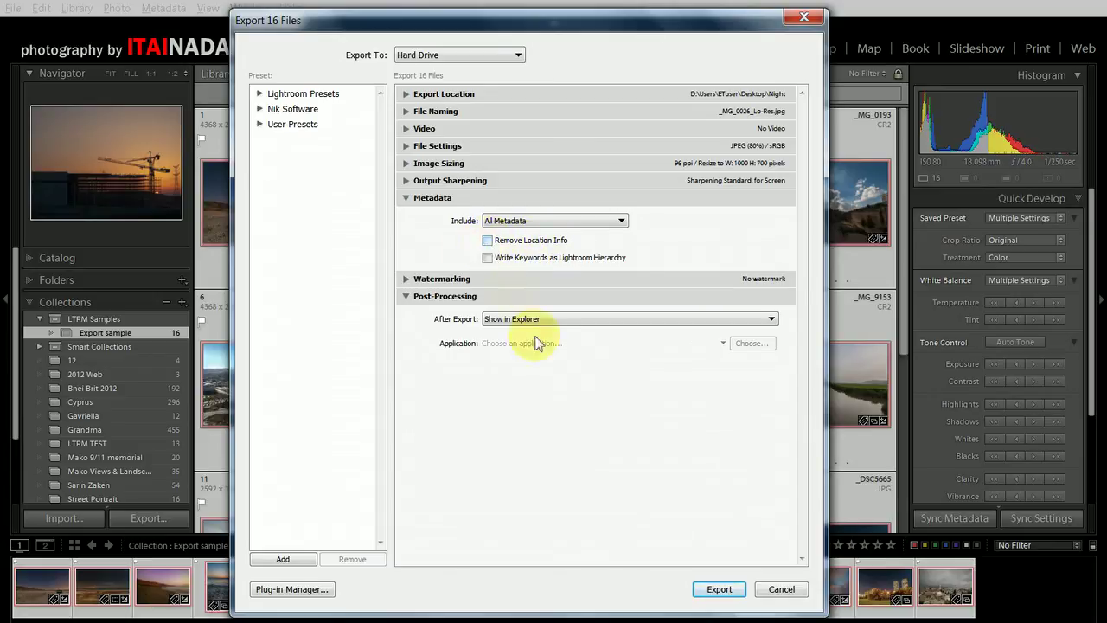
{"action": "left_click", "coordinate": [500, 227]}
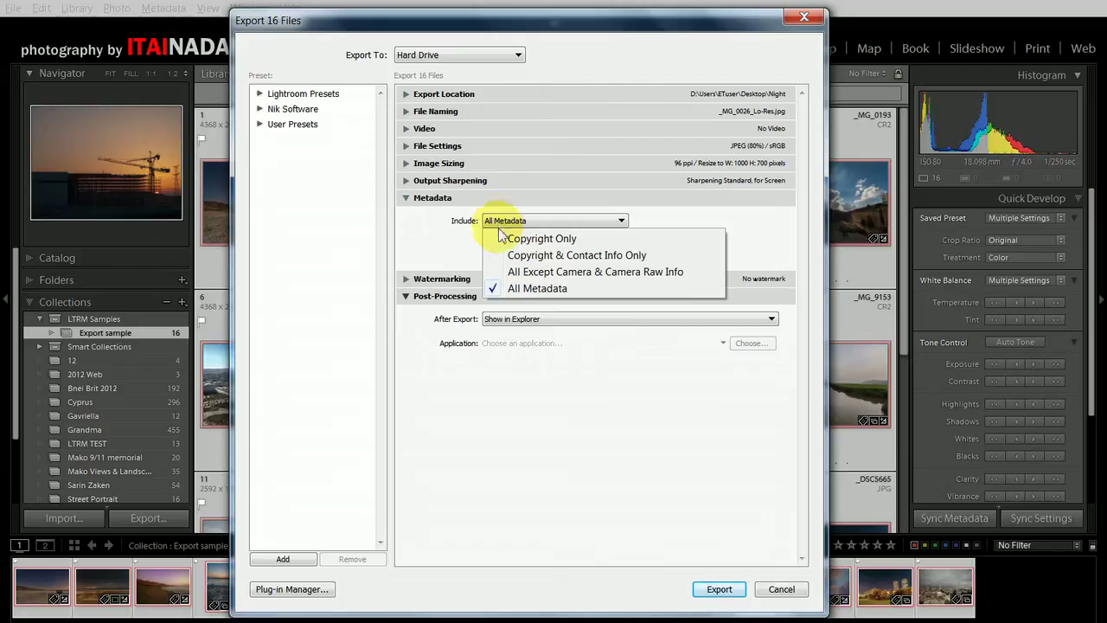
{"action": "left_click", "coordinate": [558, 256]}
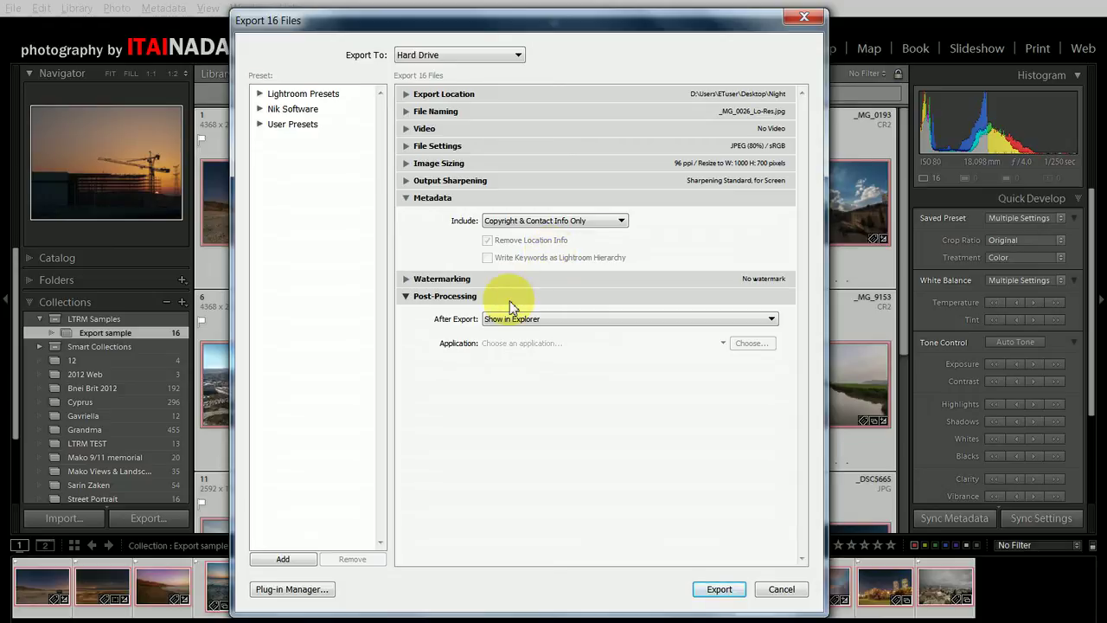
{"action": "left_click", "coordinate": [407, 198]}
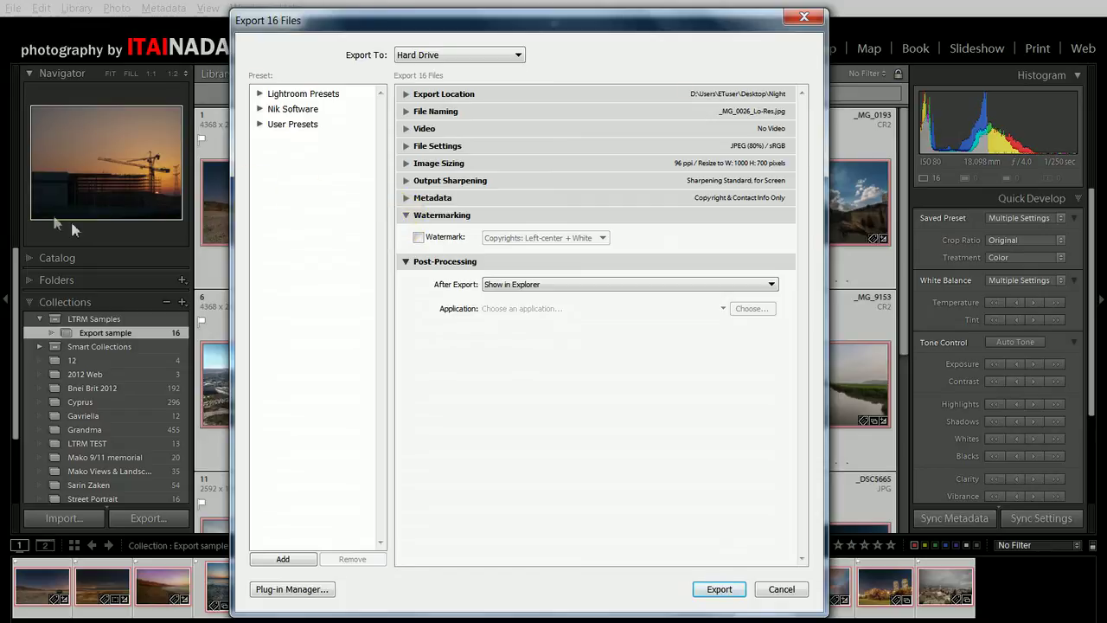
- Open the Watermark Editor, cancel it, and leave Watermark unchecked
{"action": "left_click", "coordinate": [419, 237]}
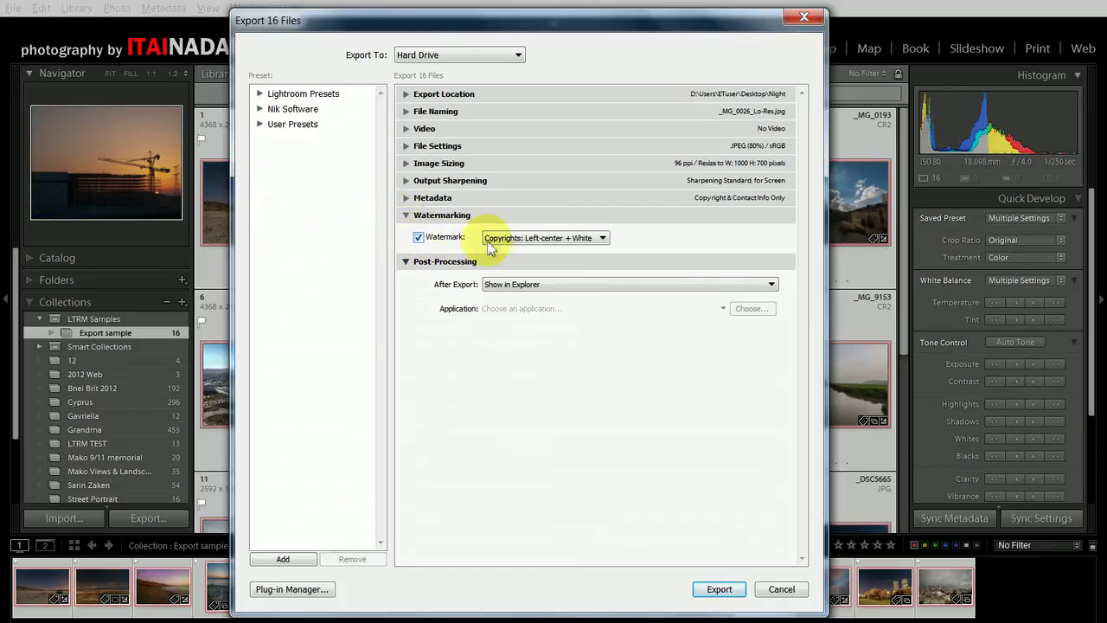
{"action": "left_click", "coordinate": [494, 242]}
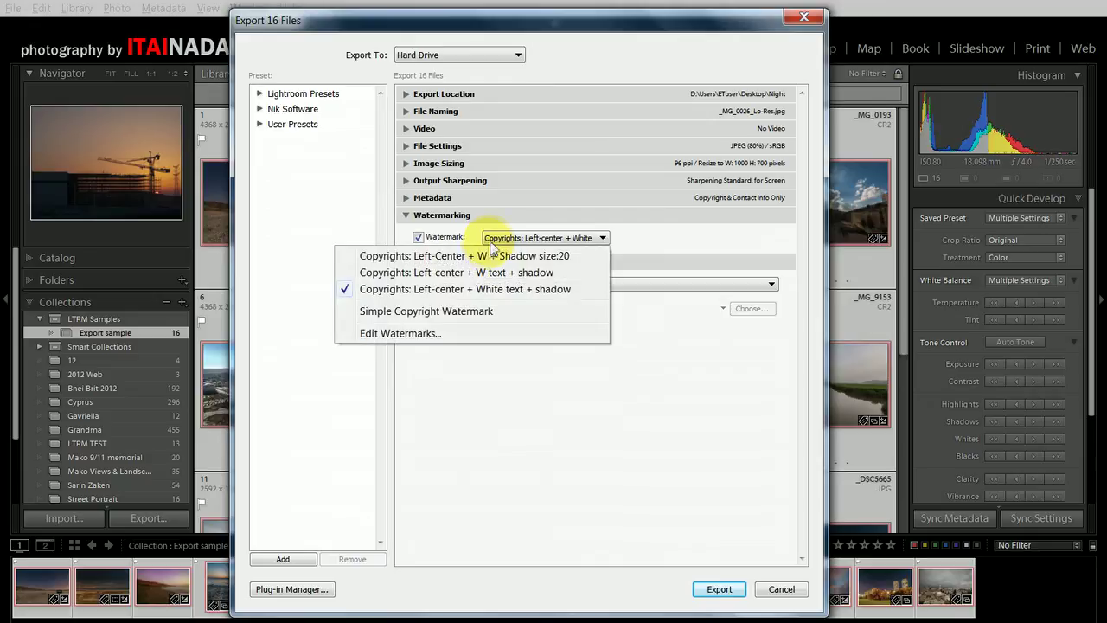
{"action": "left_click", "coordinate": [374, 335]}
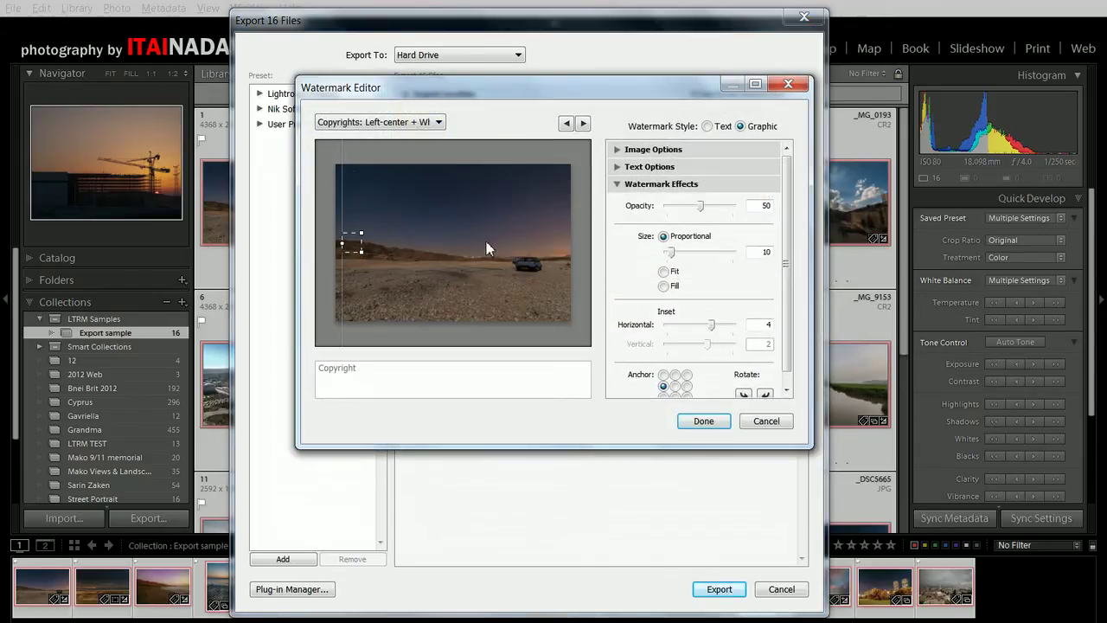
{"action": "left_click", "coordinate": [767, 353]}
{"action": "left_click", "coordinate": [767, 422]}
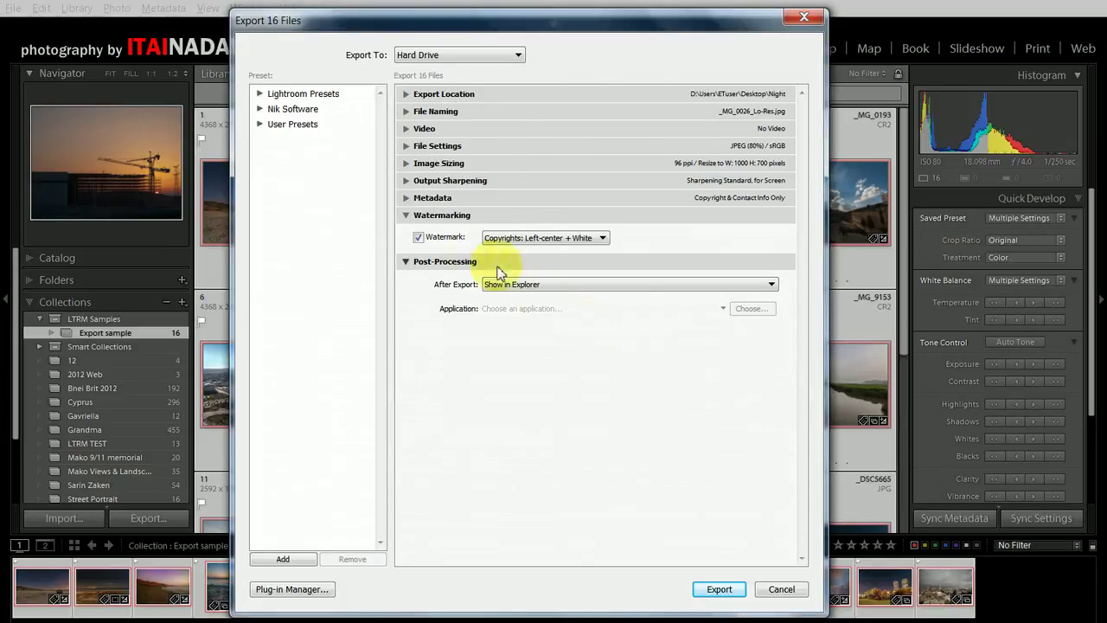
{"action": "left_click", "coordinate": [419, 237]}
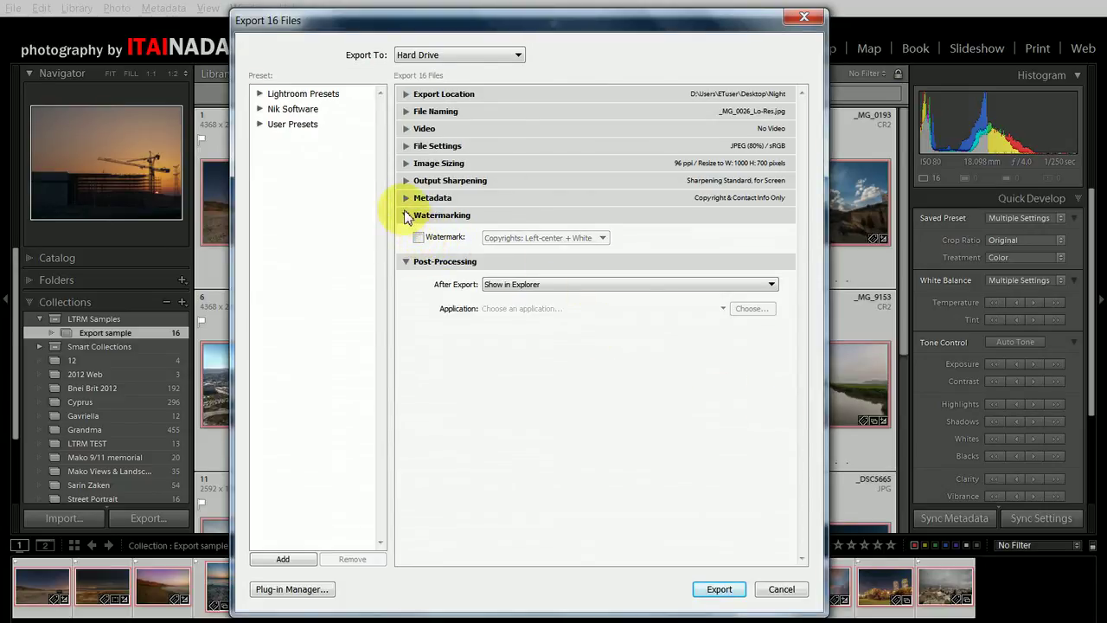
{"action": "left_click", "coordinate": [407, 215]}
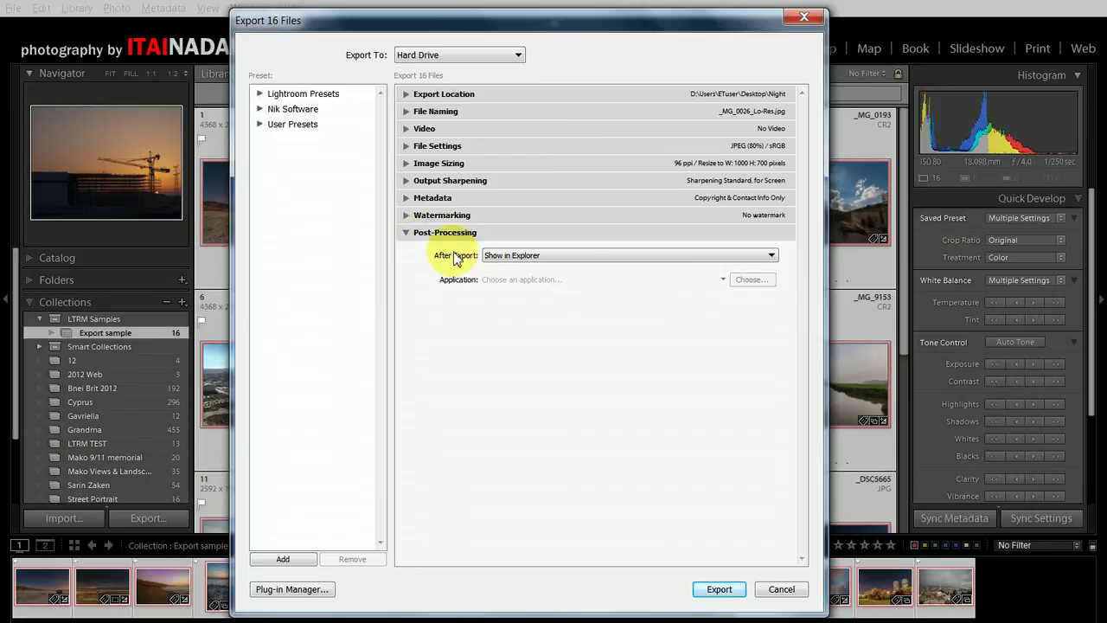
- Set the After Export action to Show in Explorer and expand Export Location
{"action": "left_click", "coordinate": [532, 258]}
{"action": "left_click", "coordinate": [543, 299]}
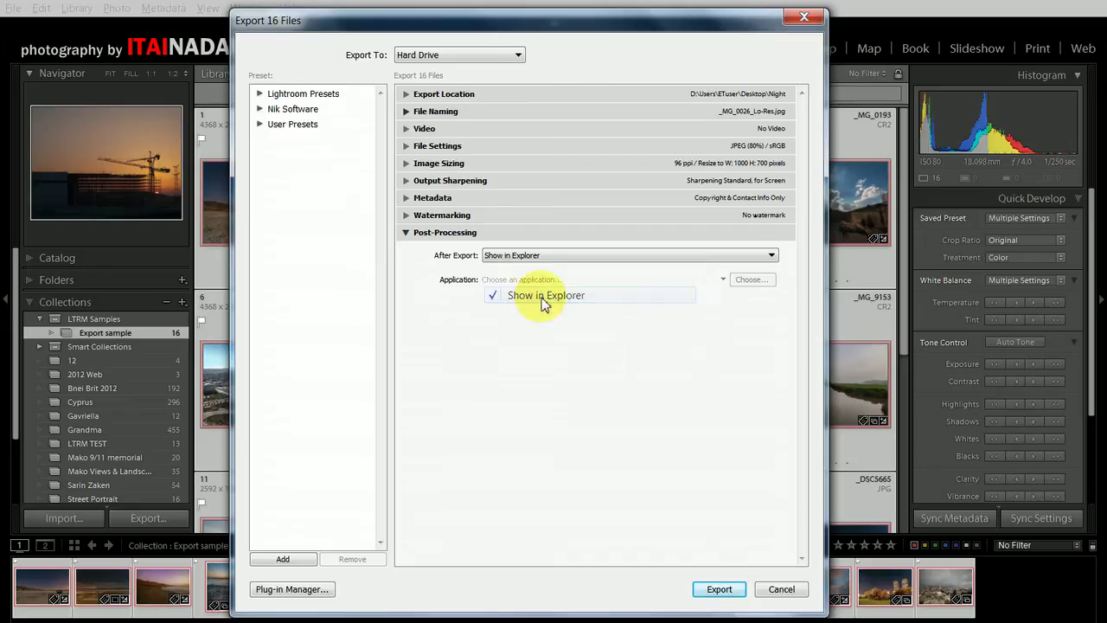
{"action": "left_click", "coordinate": [545, 255]}
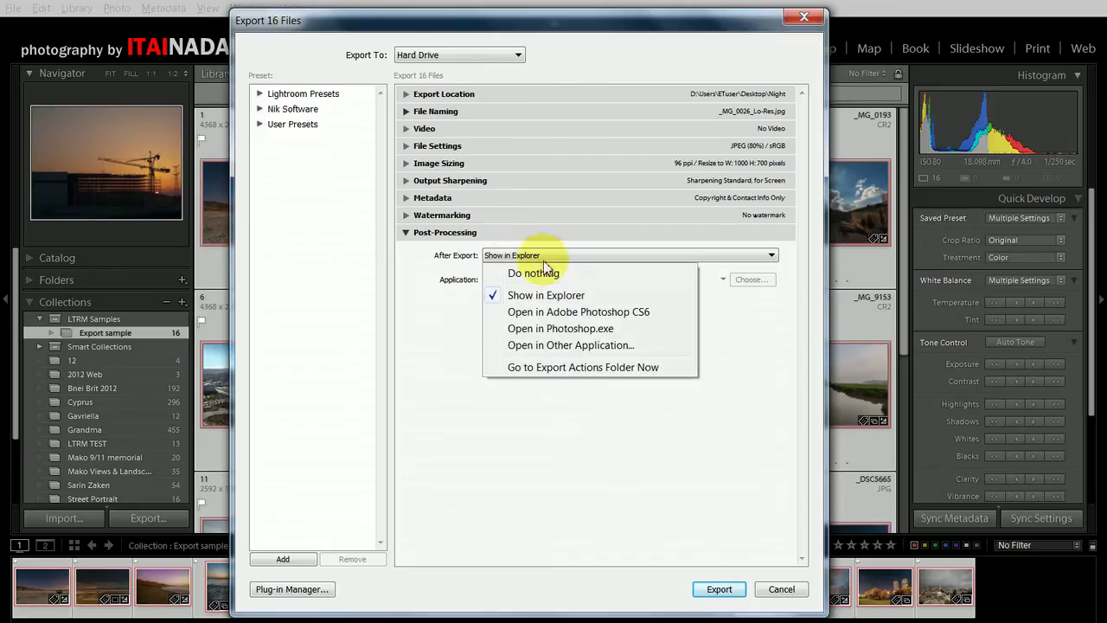
{"action": "left_click", "coordinate": [545, 272]}
{"action": "left_click", "coordinate": [536, 260]}
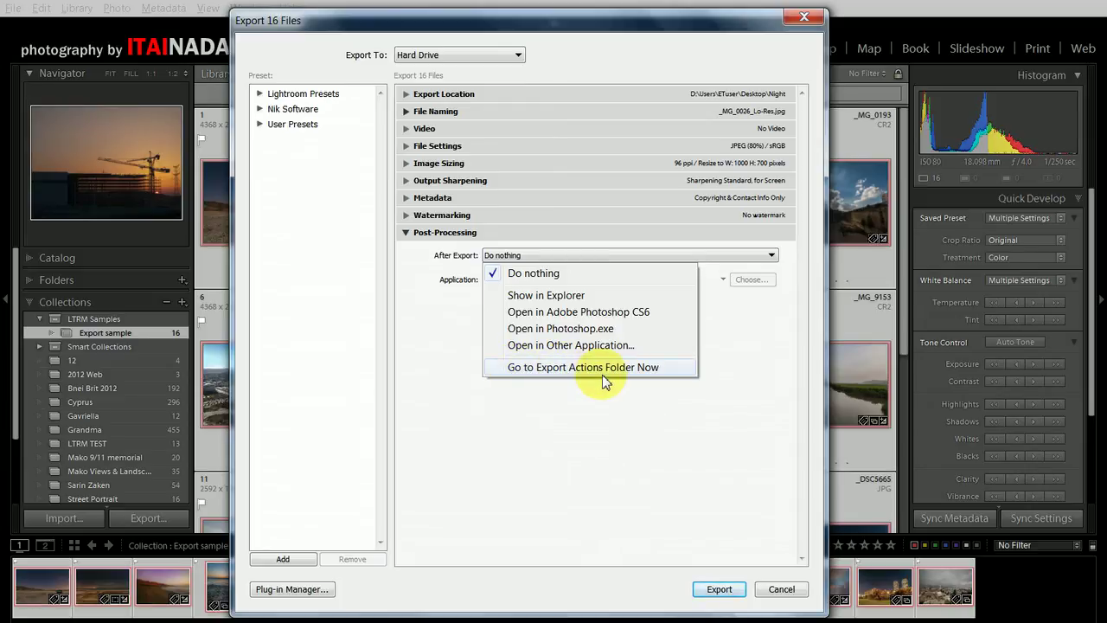
{"action": "left_click", "coordinate": [532, 295]}
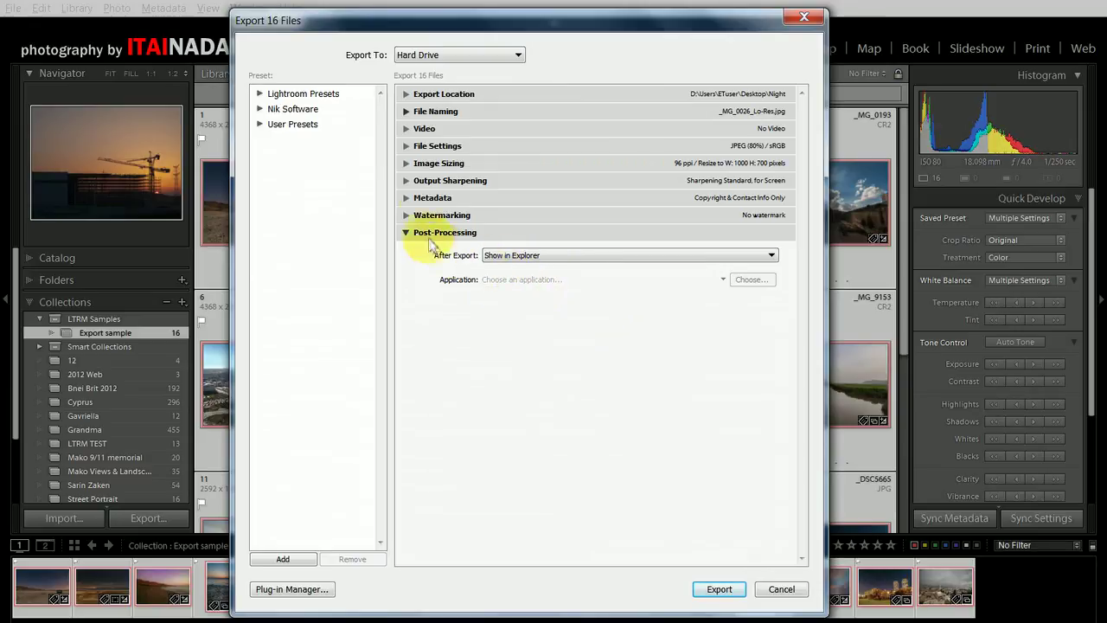
{"action": "left_click", "coordinate": [407, 93]}
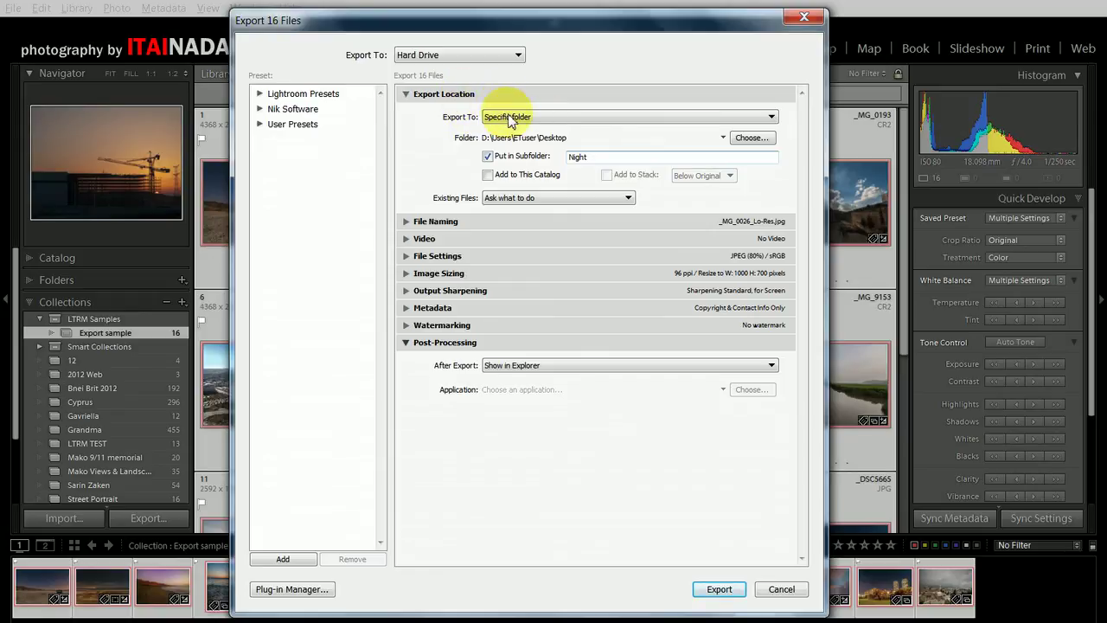
{"action": "double_click", "coordinate": [578, 156]}
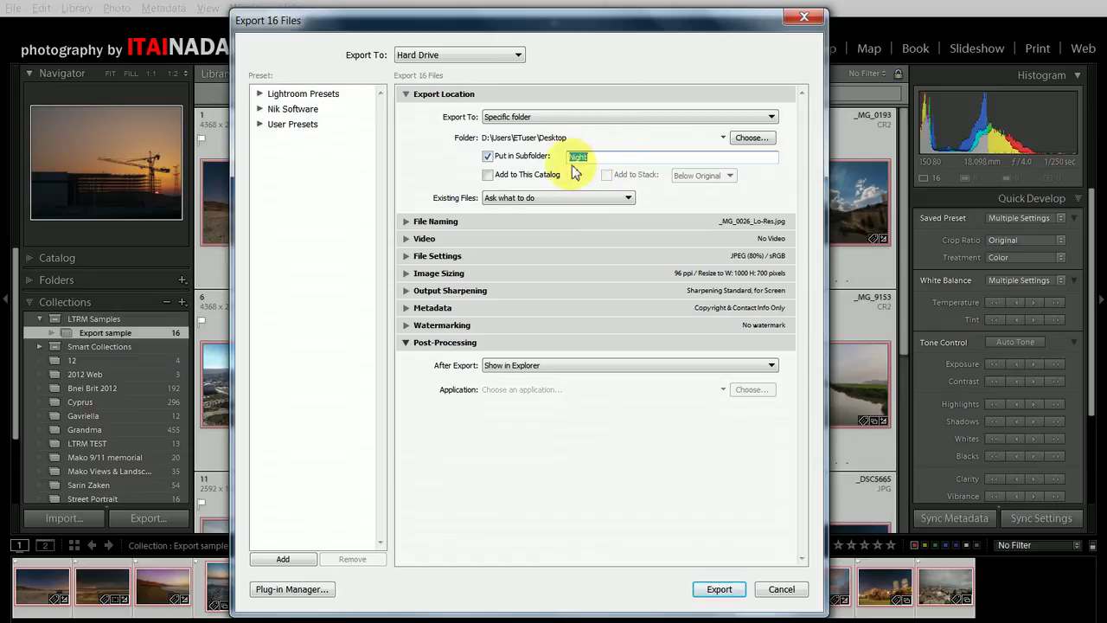
{"action": "left_click", "coordinate": [424, 224]}
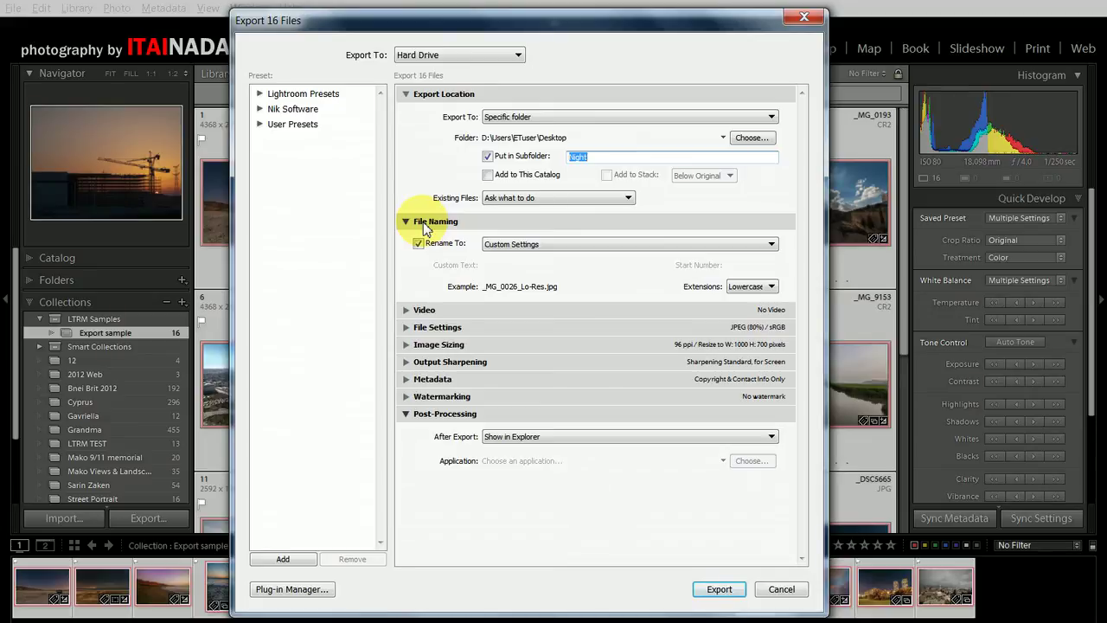
{"action": "left_click", "coordinate": [424, 223]}
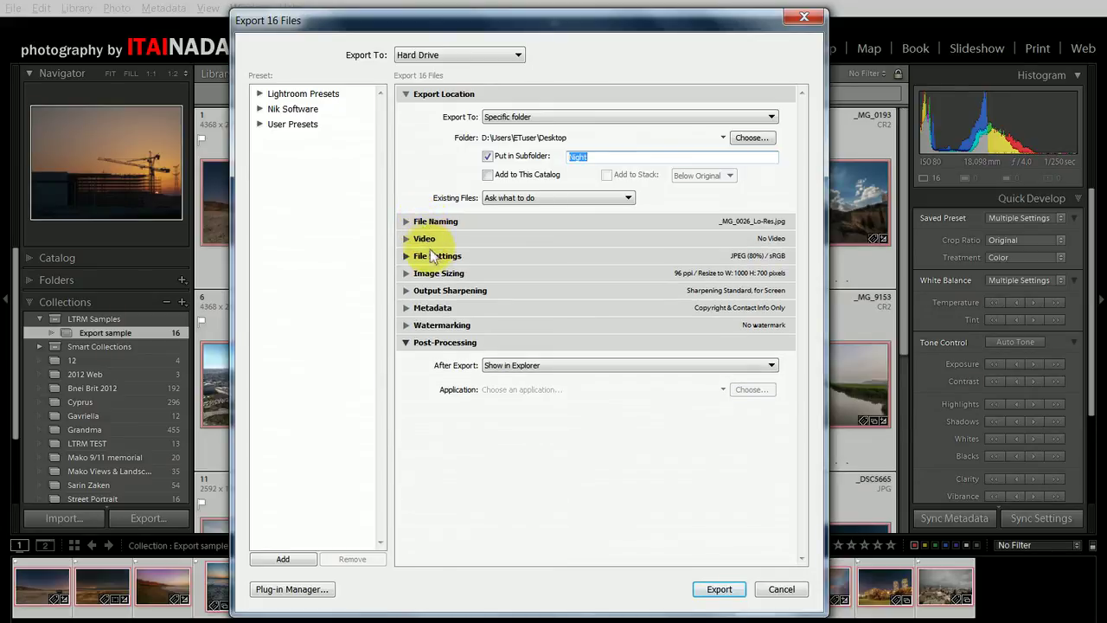
{"action": "left_click", "coordinate": [432, 256]}
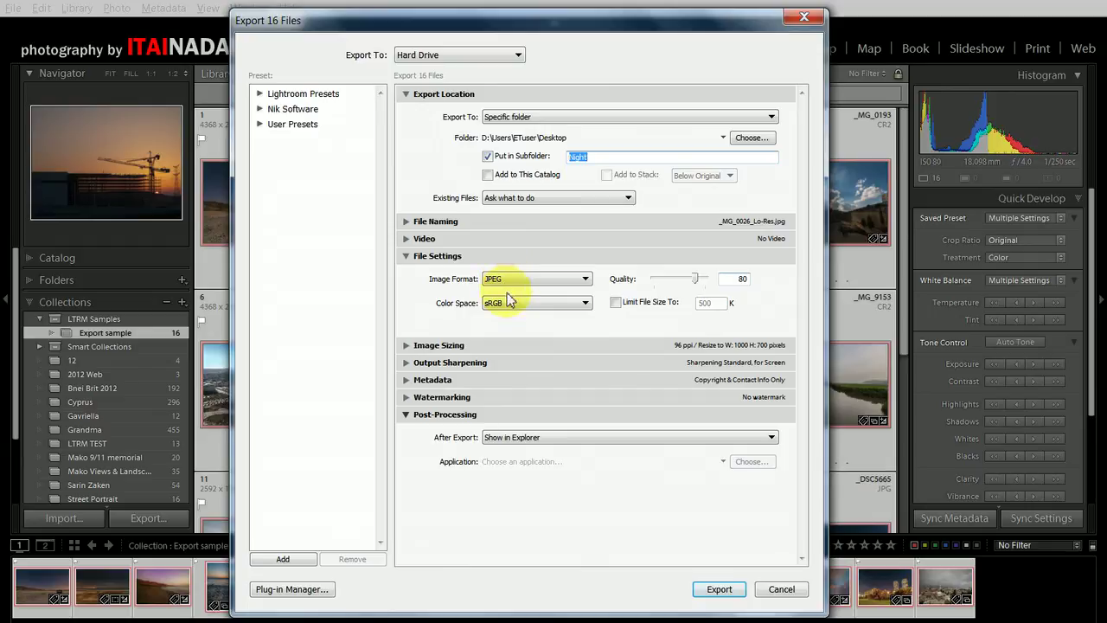
{"action": "left_click", "coordinate": [736, 278]}
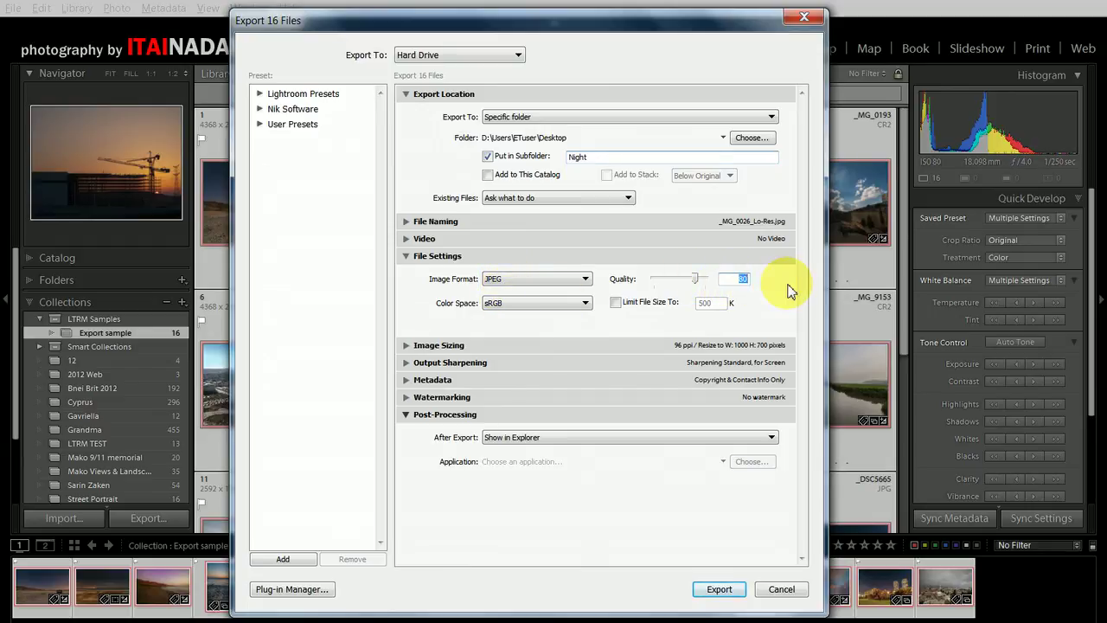
{"action": "left_click", "coordinate": [480, 257]}
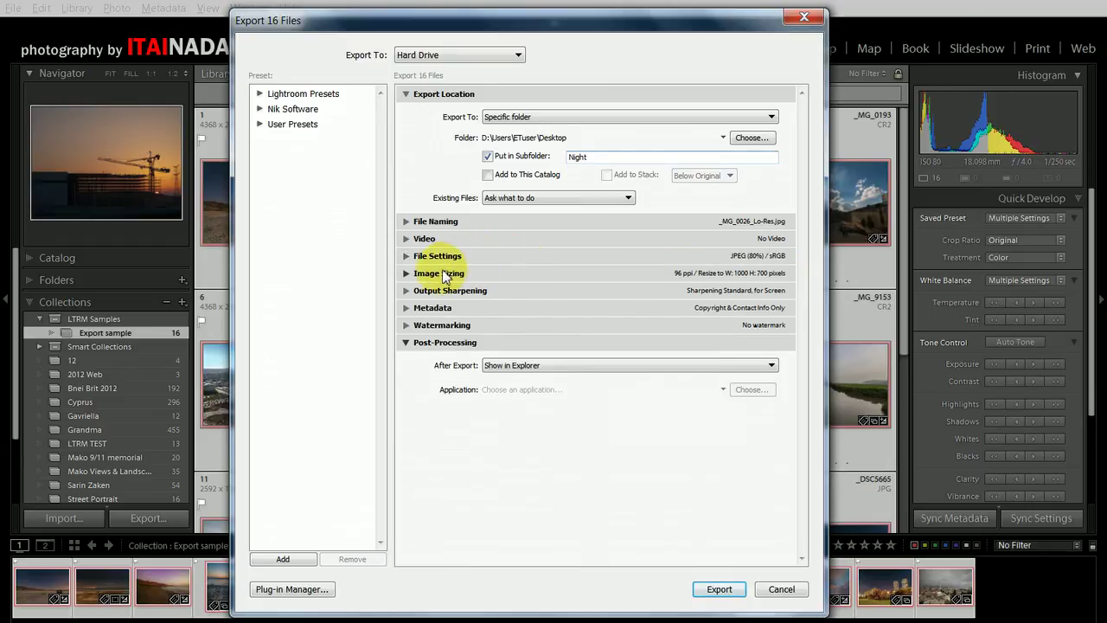
{"action": "left_click", "coordinate": [446, 273]}
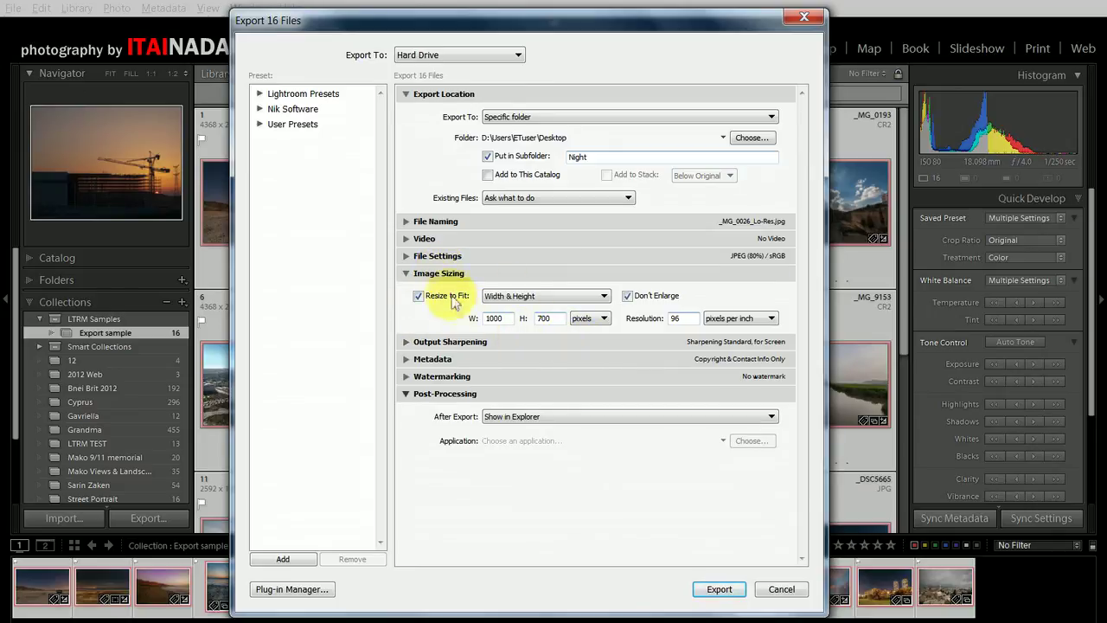
{"action": "left_click", "coordinate": [441, 274]}
{"action": "left_click", "coordinate": [449, 293]}
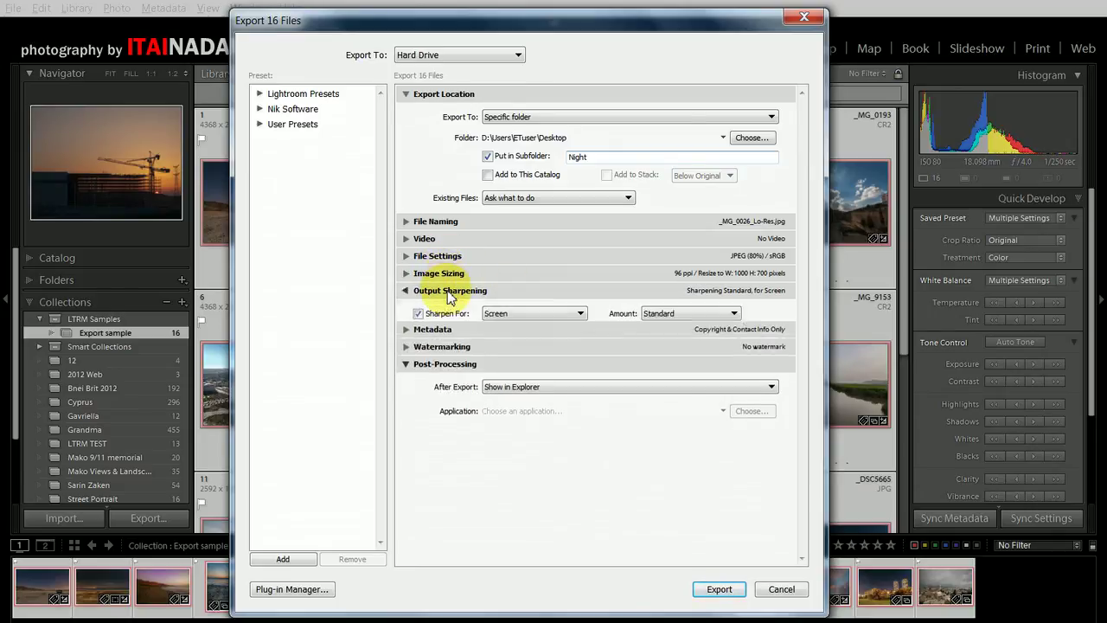
{"action": "left_click", "coordinate": [487, 292]}
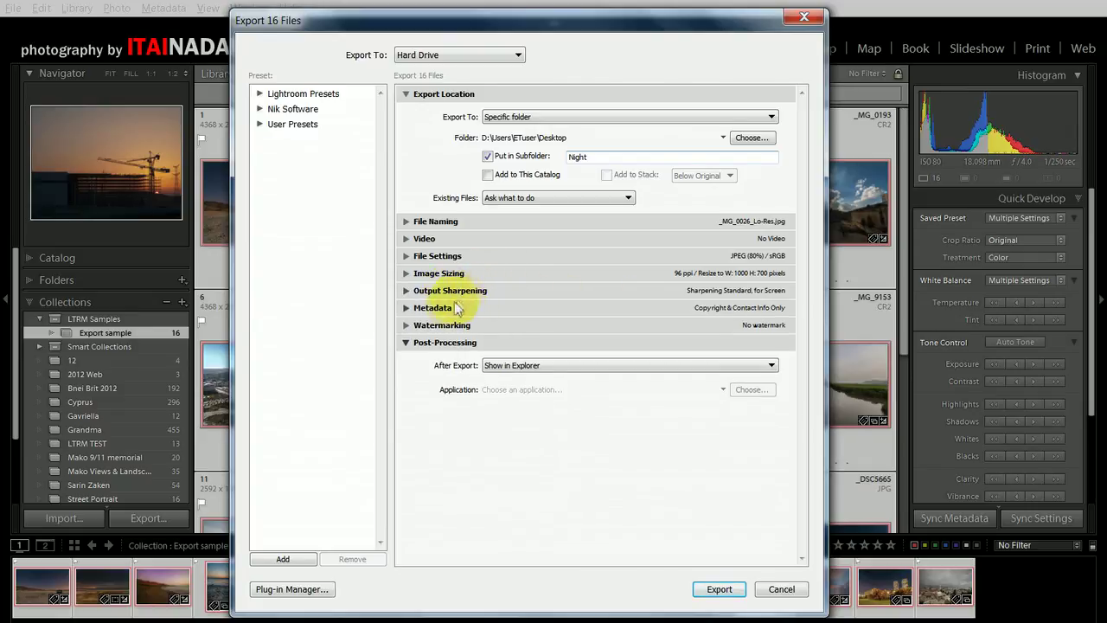
{"action": "left_click", "coordinate": [453, 310]}
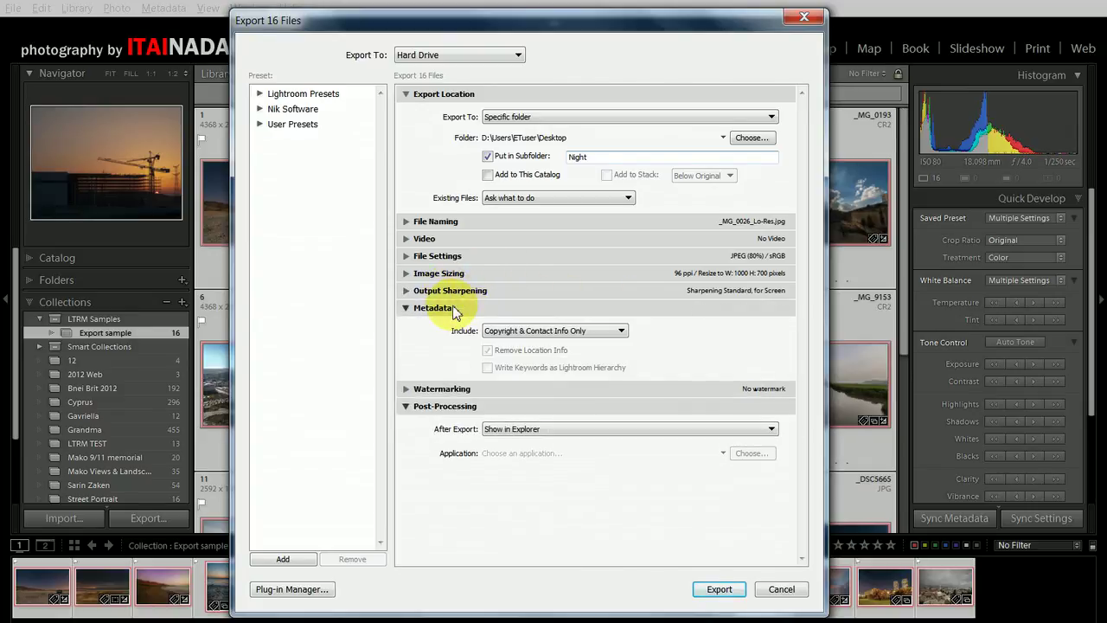
{"action": "left_click", "coordinate": [453, 310]}
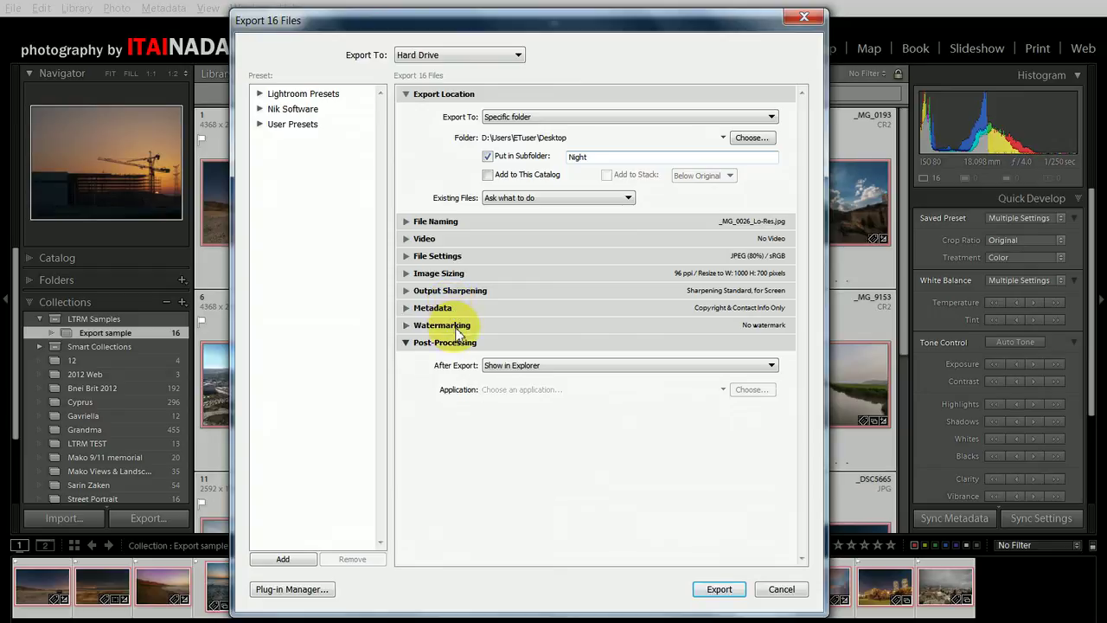
{"action": "left_click", "coordinate": [456, 326]}
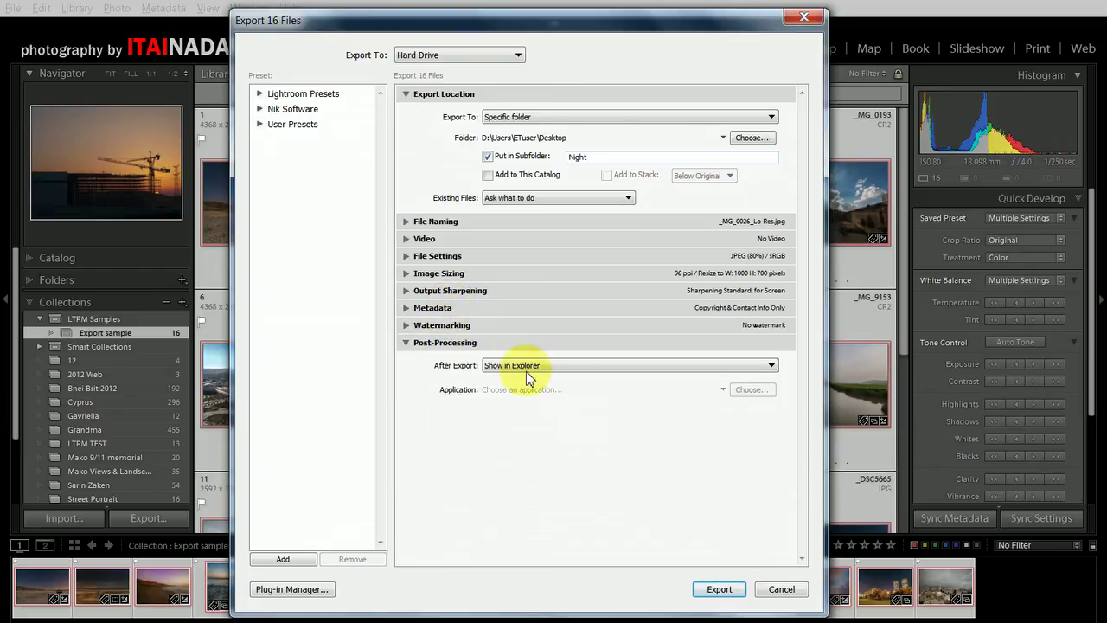
- Run the export of the 16 photos and select the _MG_0086 photo in the library
{"action": "left_click", "coordinate": [714, 589]}
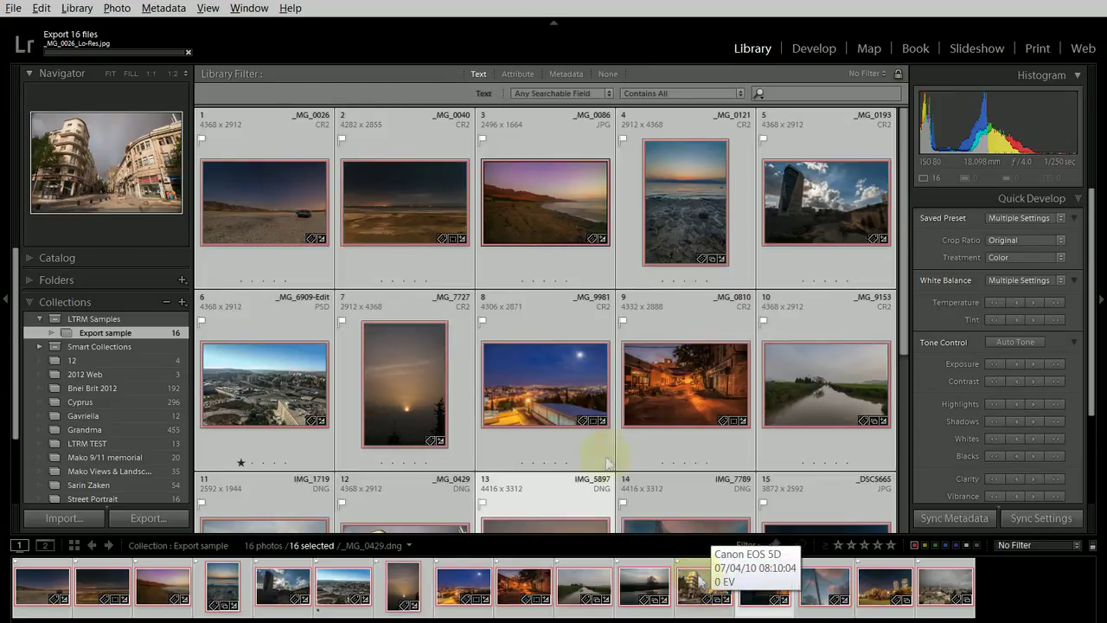
{"action": "left_click", "coordinate": [522, 188]}
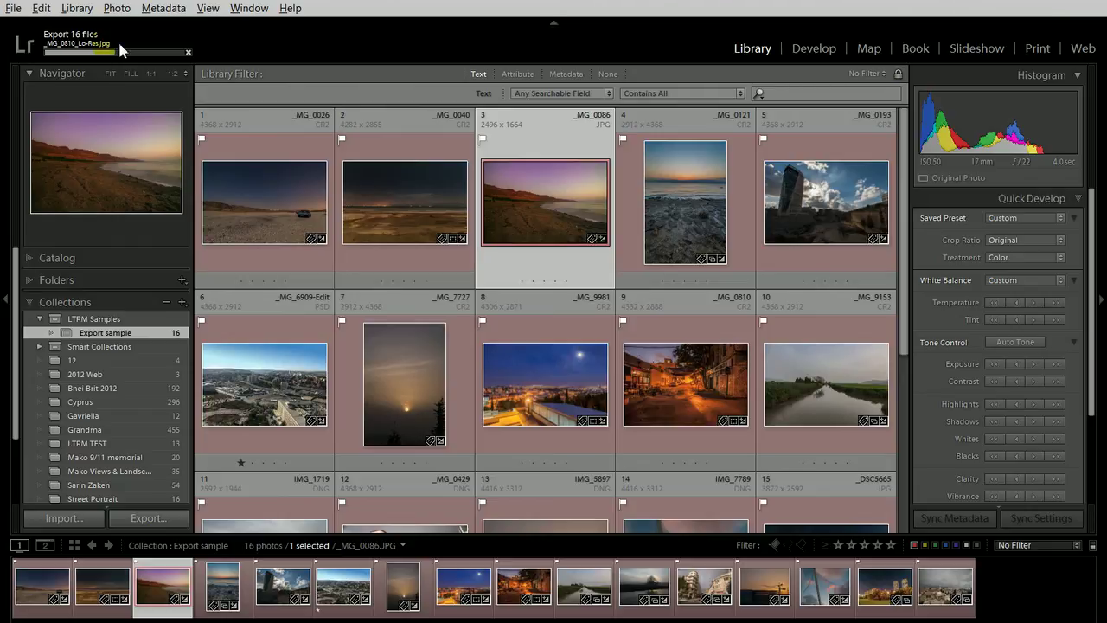
{"action": "left_click", "coordinate": [580, 197]}
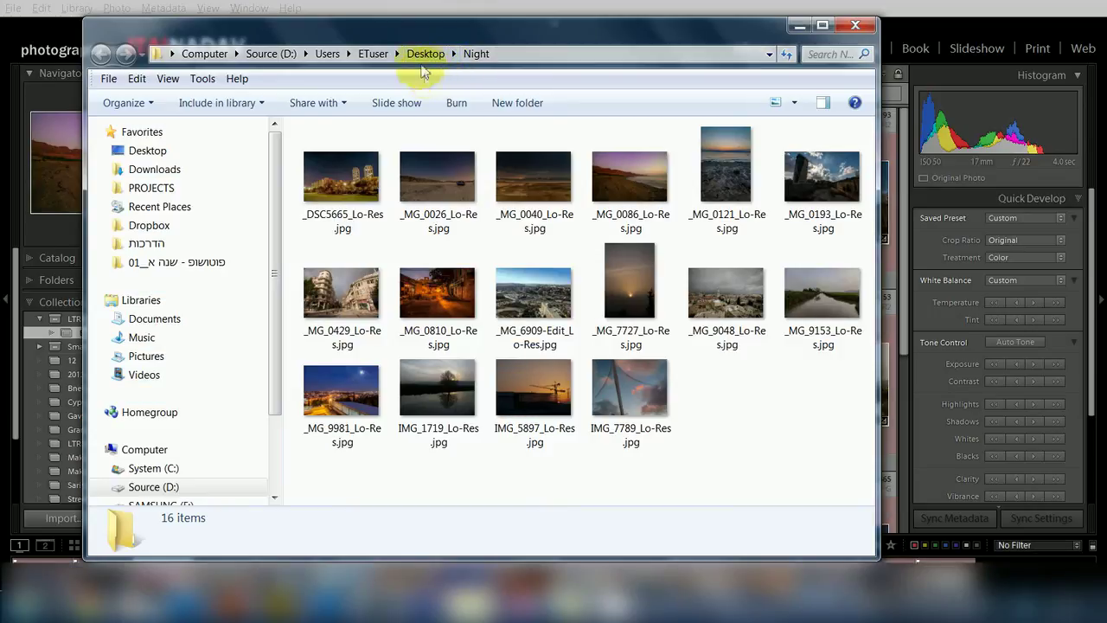
- Verify _DSC5665_Lo-Res.jpg is 1000 x 669 and _MG_7727_Lo-Res.jpg is 467 x 700
{"action": "left_click_drag", "start_coordinate": [421, 35], "coordinate": [430, 42]}
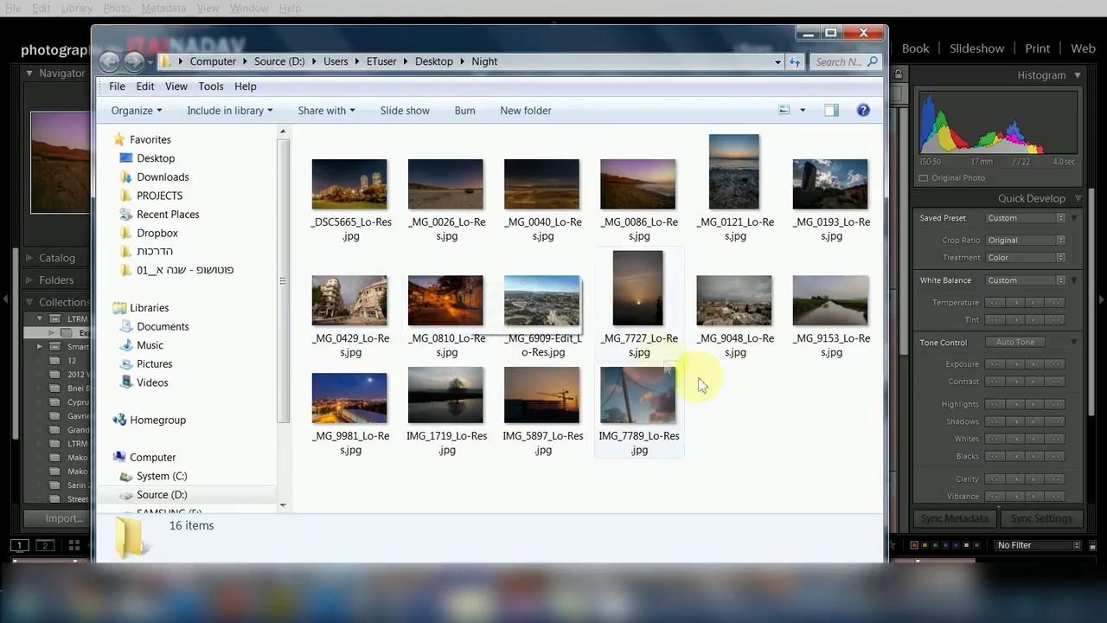
{"action": "left_click", "coordinate": [340, 191]}
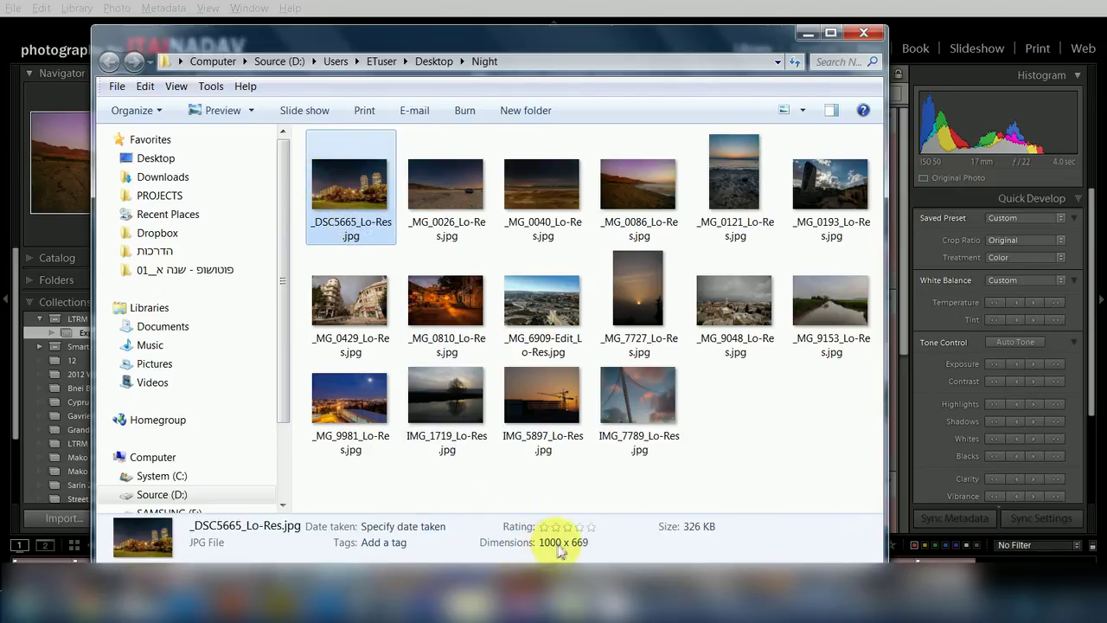
{"action": "left_click", "coordinate": [627, 297]}
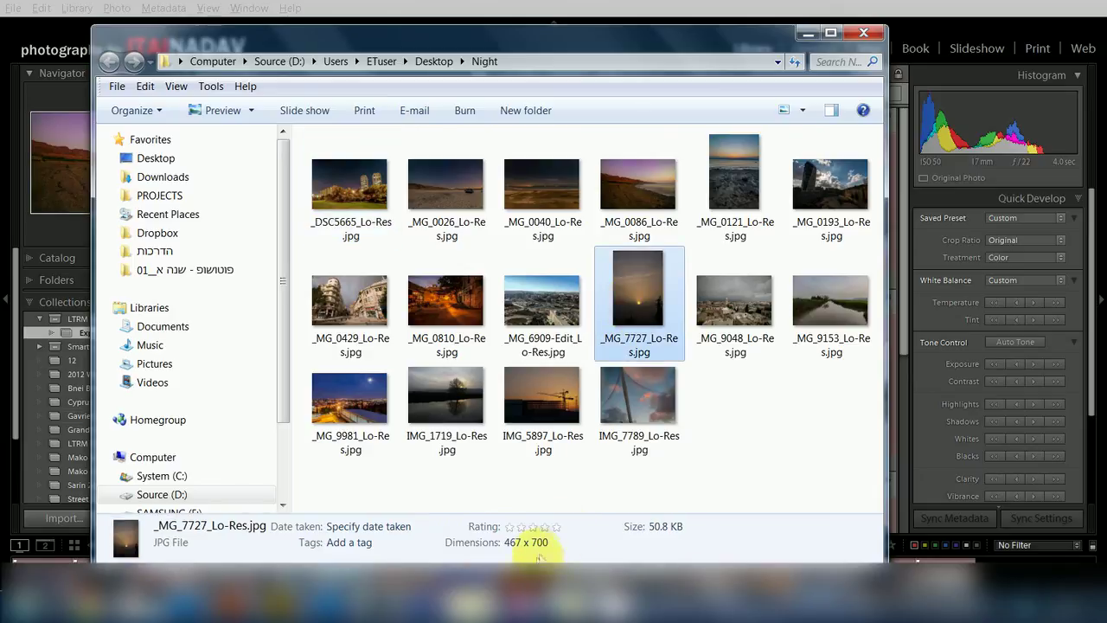
- View _MG_0086_Lo-Res.jpg in Photo Viewer, page through to _MG_9048, then close the viewer
{"action": "double_click", "coordinate": [628, 188]}
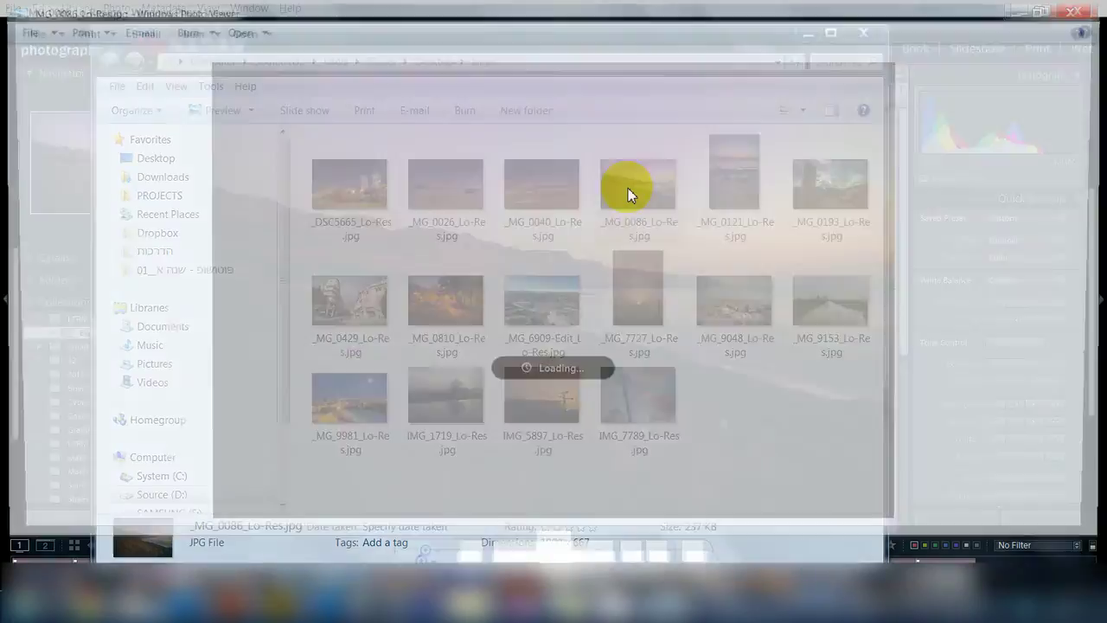
{"action": "left_click", "coordinate": [594, 560]}
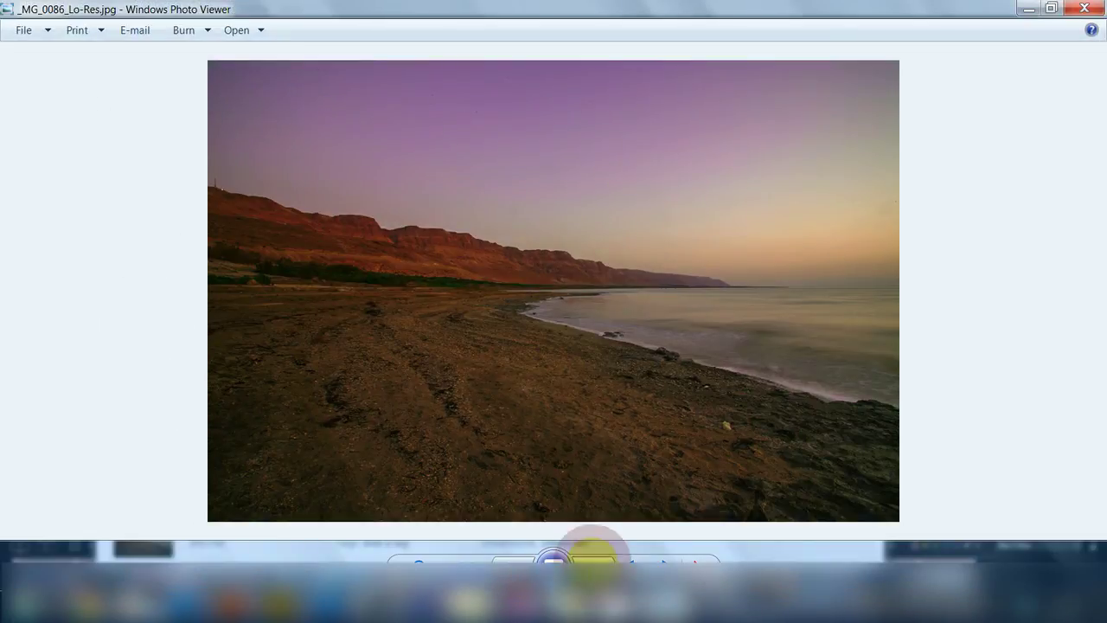
{"action": "left_click", "coordinate": [593, 561]}
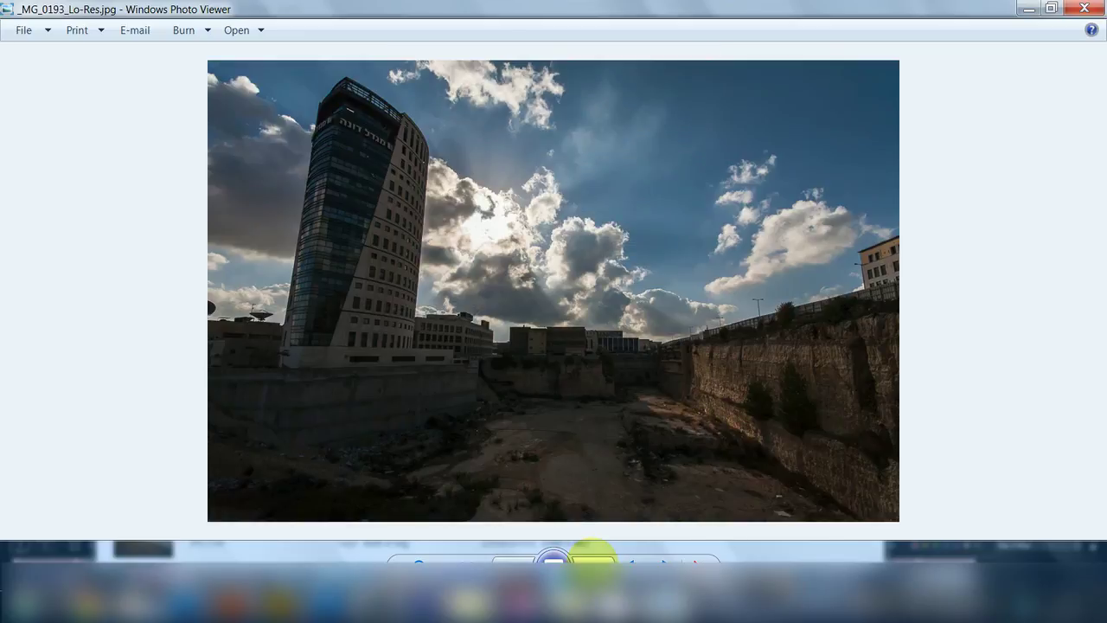
{"action": "left_click", "coordinate": [594, 561]}
{"action": "left_click", "coordinate": [594, 561]}
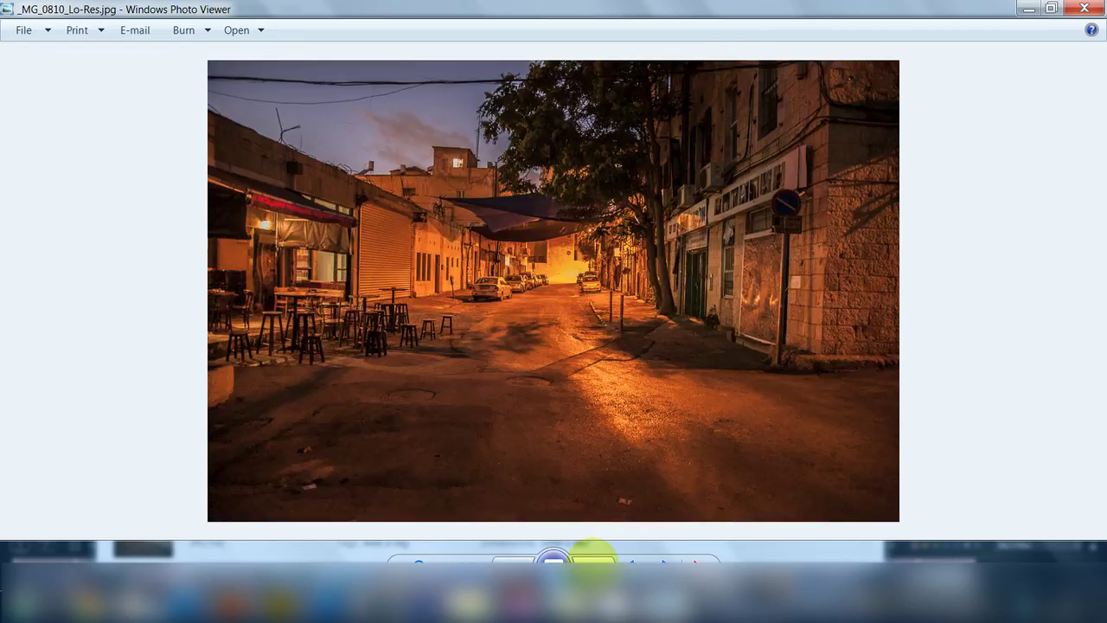
{"action": "left_click", "coordinate": [594, 561]}
{"action": "left_click", "coordinate": [594, 561]}
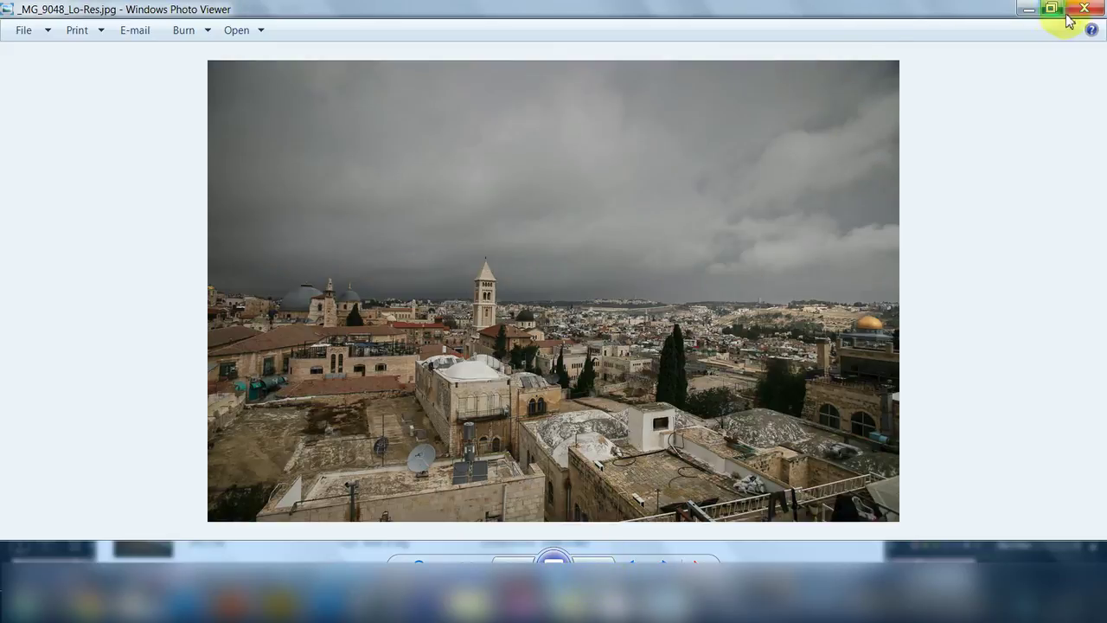
{"action": "left_click", "coordinate": [1069, 17]}
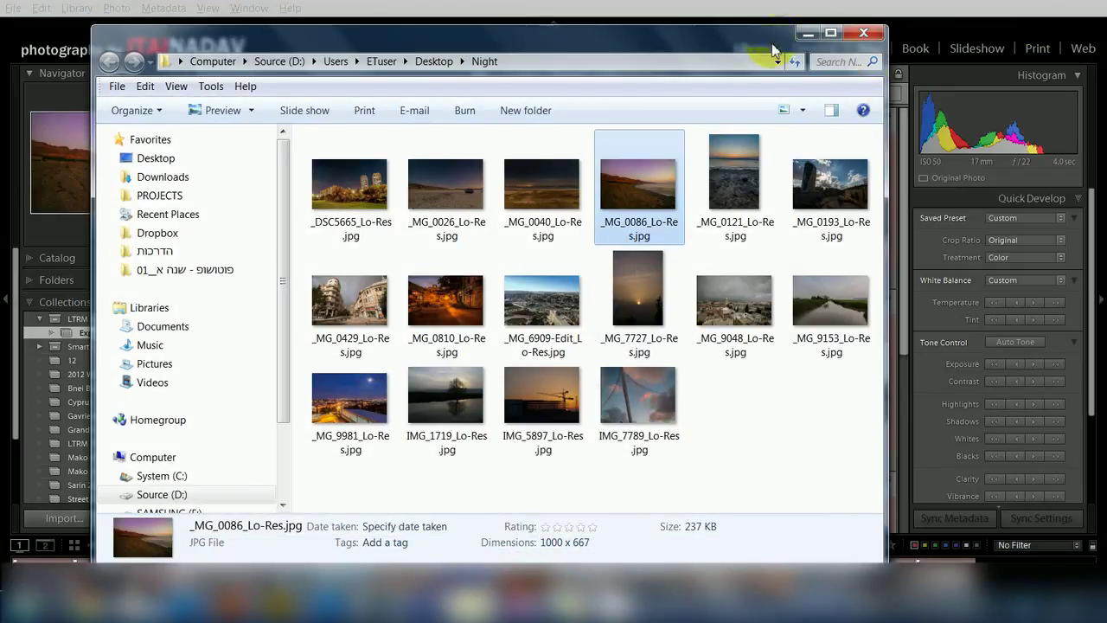
- Nudge the Night folder Explorer window slightly on screen
{"action": "left_click_drag", "start_coordinate": [765, 41], "coordinate": [768, 38]}
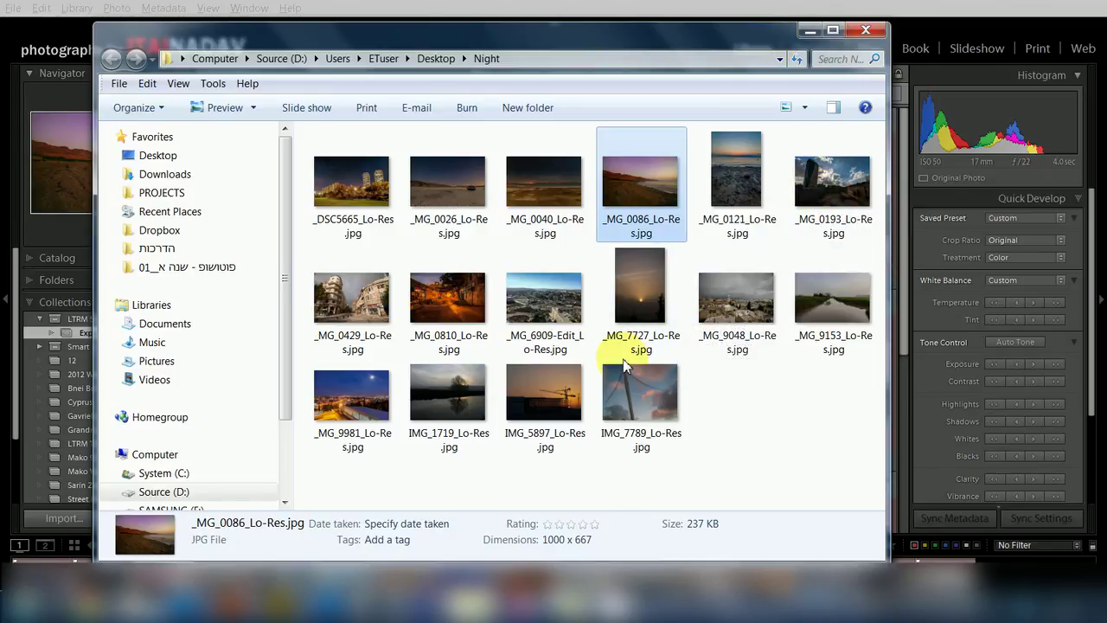
{"action": "left_click", "coordinate": [866, 30]}
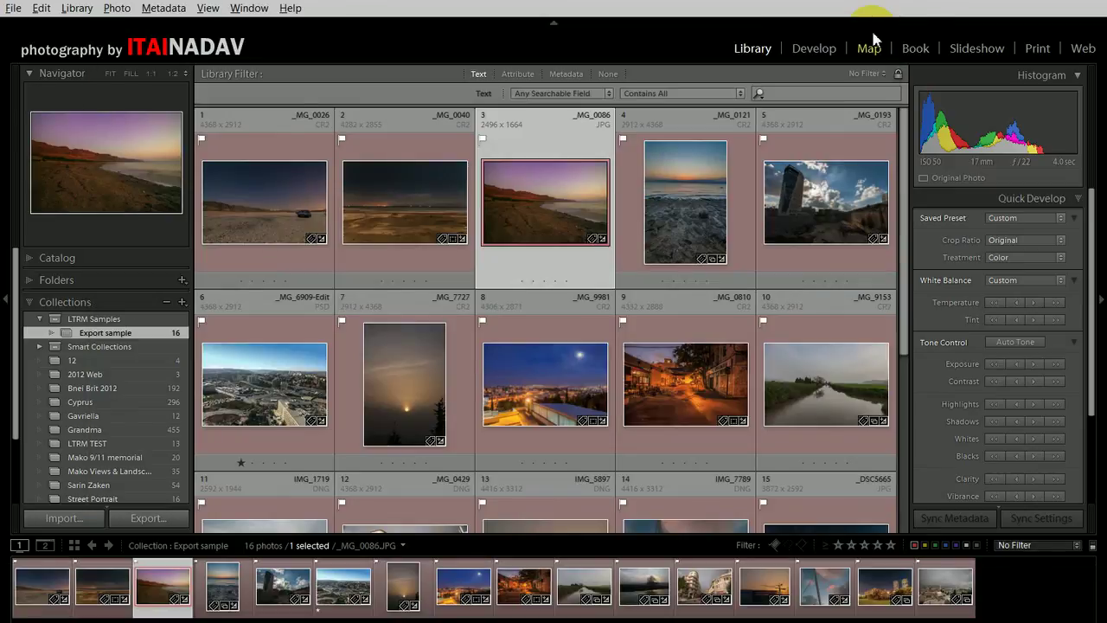